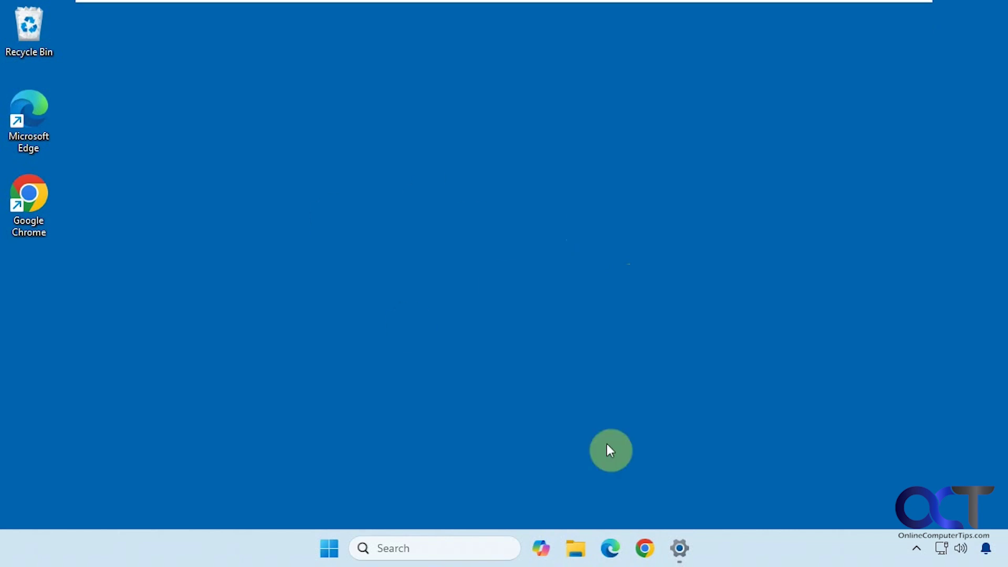
Step: Review the Home edition notice on Settings' Remote Desktop page, then minimize Settings
left_click(680, 548)
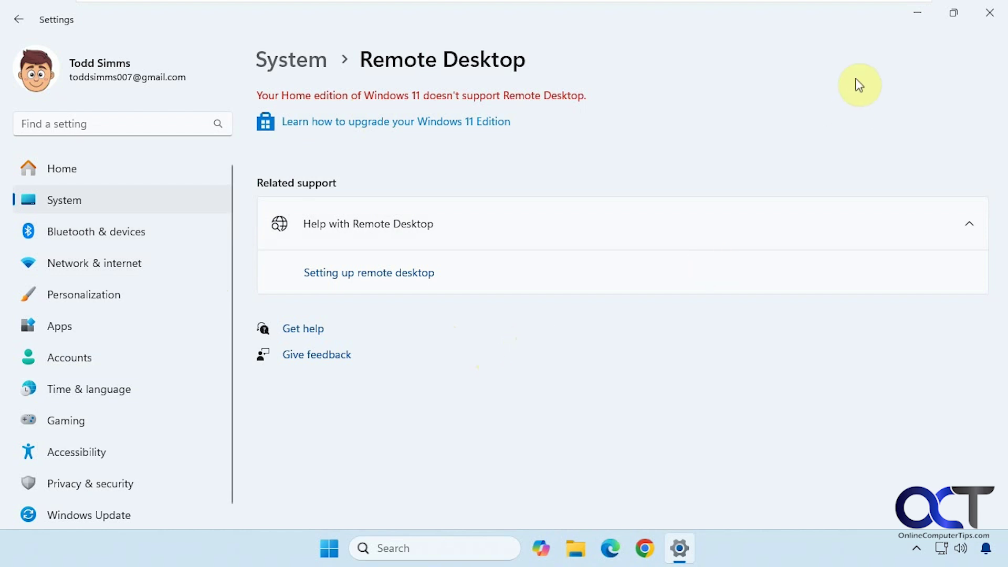
left_click(919, 15)
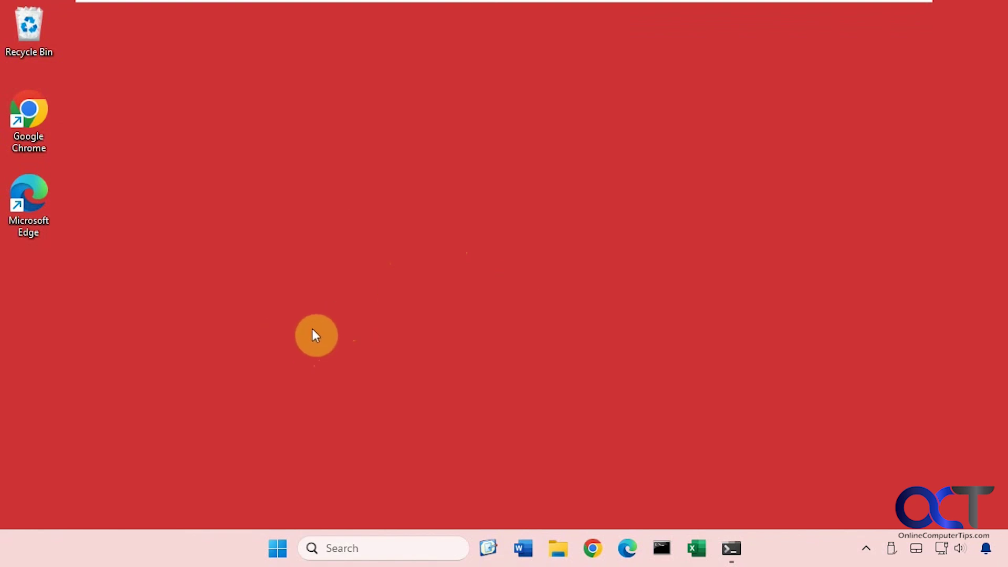
Step: Open System > Remote Desktop on the Pro PC, confirm it is On, and check NLA and port 3389
left_click(277, 548)
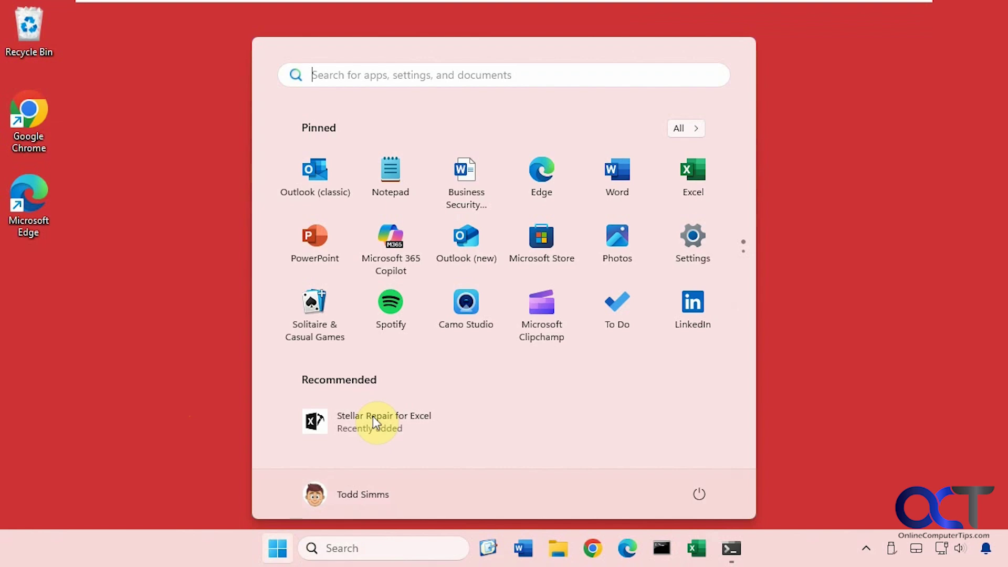
left_click(686, 239)
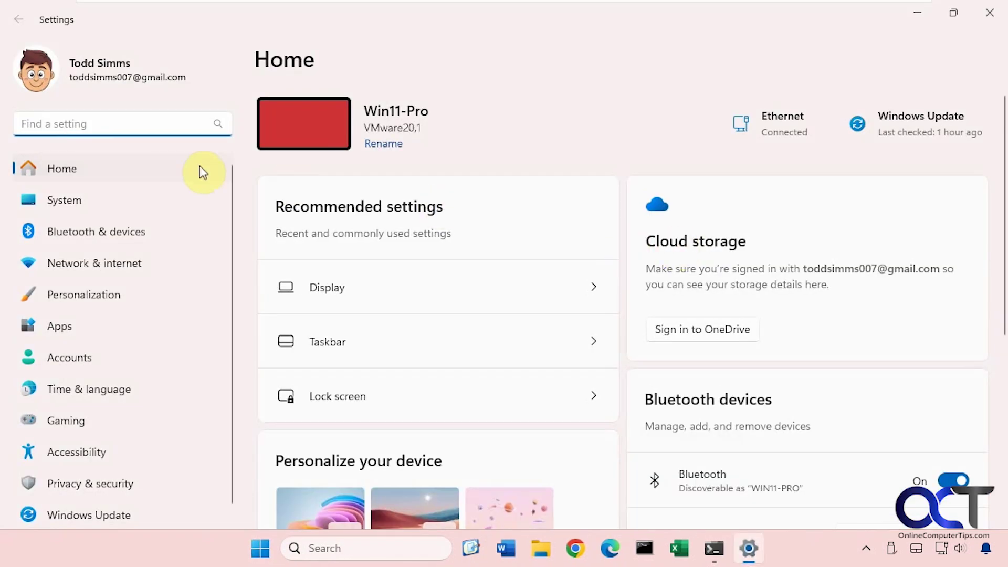
left_click(89, 200)
scroll(469, 320, "down", 8)
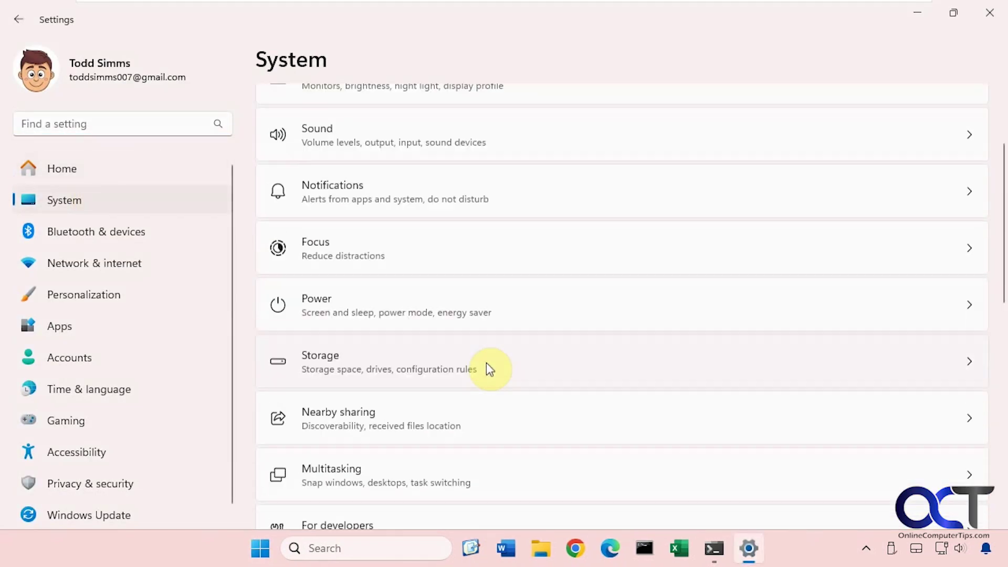
scroll(485, 374, "down", 3)
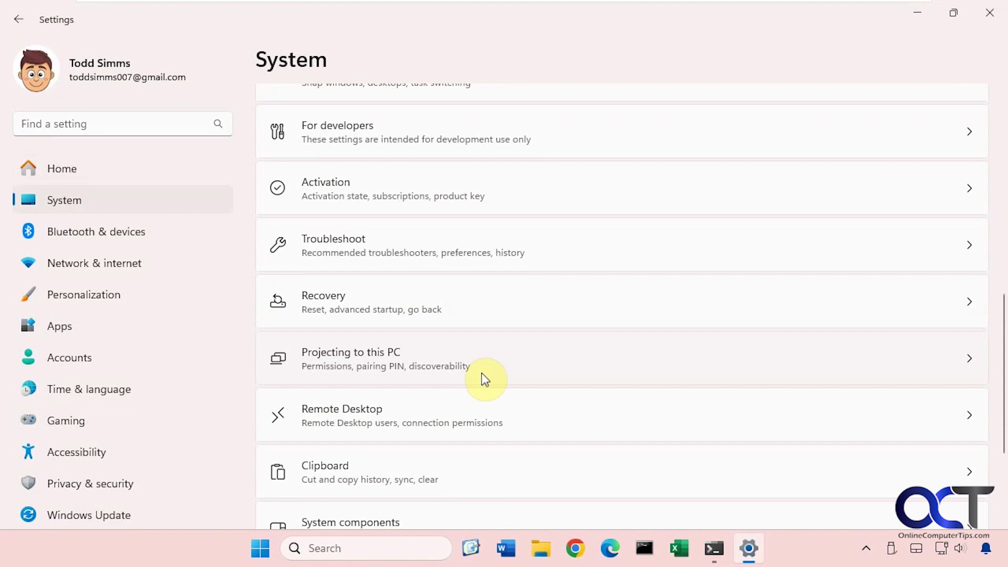
left_click(468, 412)
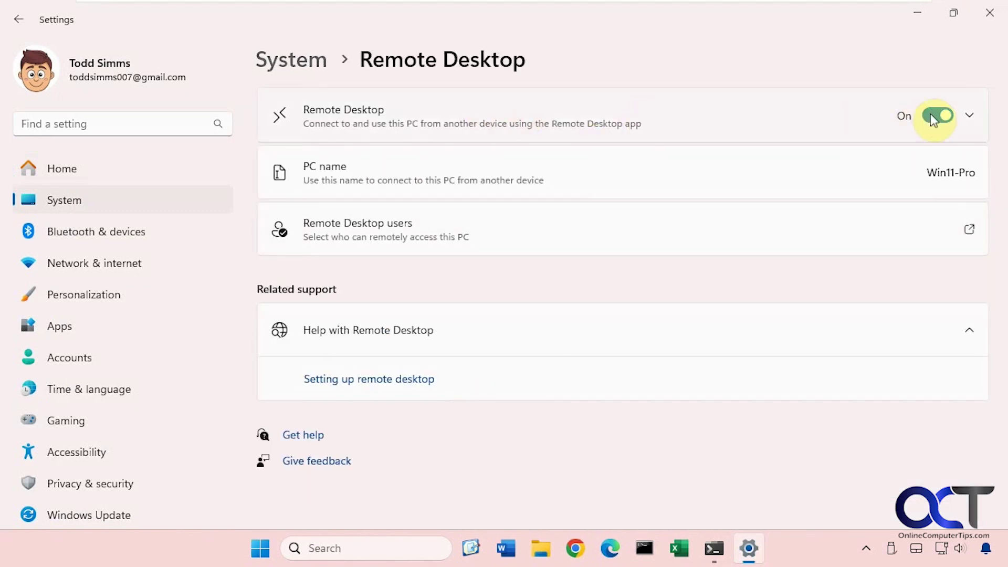
left_click(967, 116)
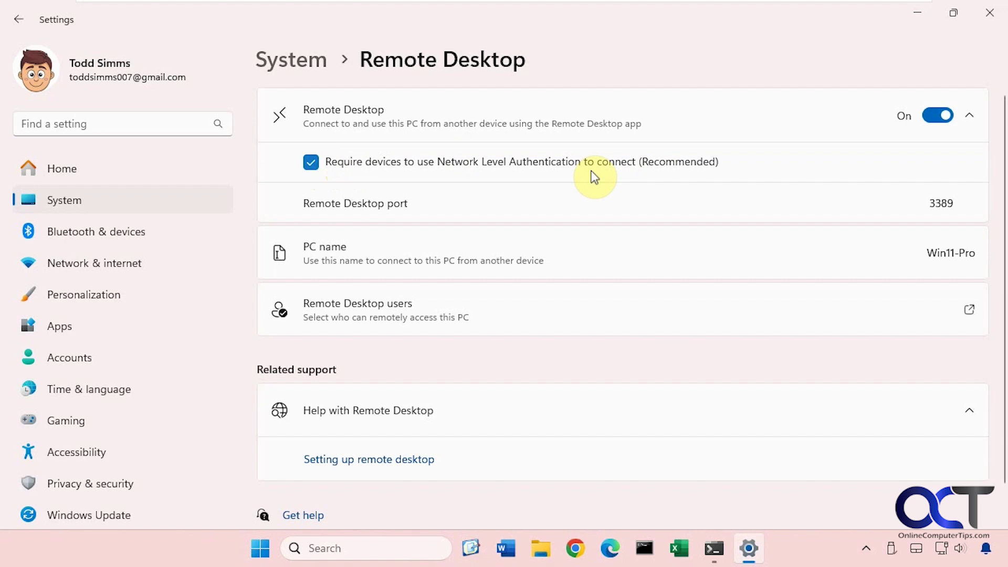
left_click(964, 119)
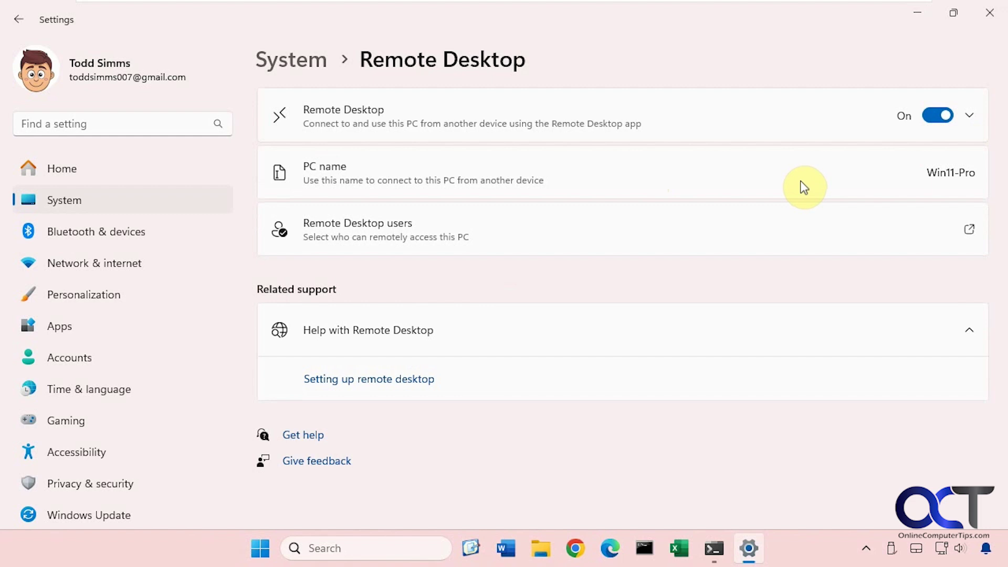
Step: Go back to System and reopen the Remote Desktop settings page
left_click(308, 73)
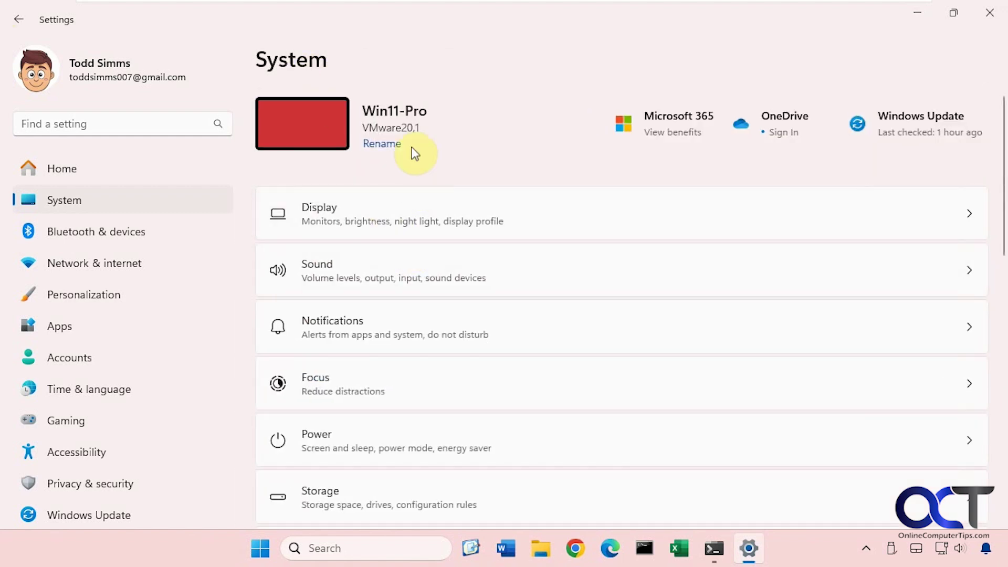
scroll(475, 377, "down", 10)
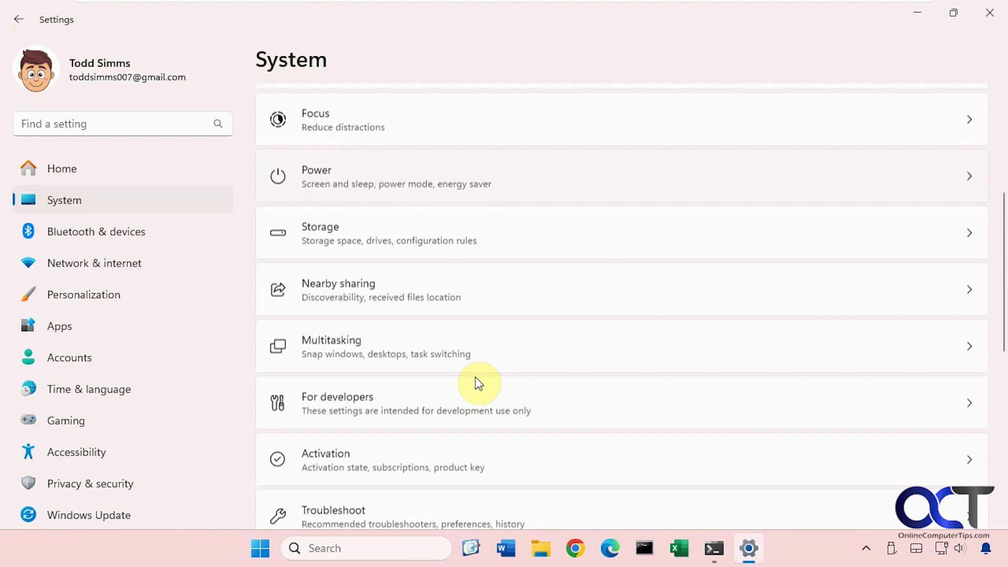
scroll(475, 377, "down", 3)
left_click(472, 275)
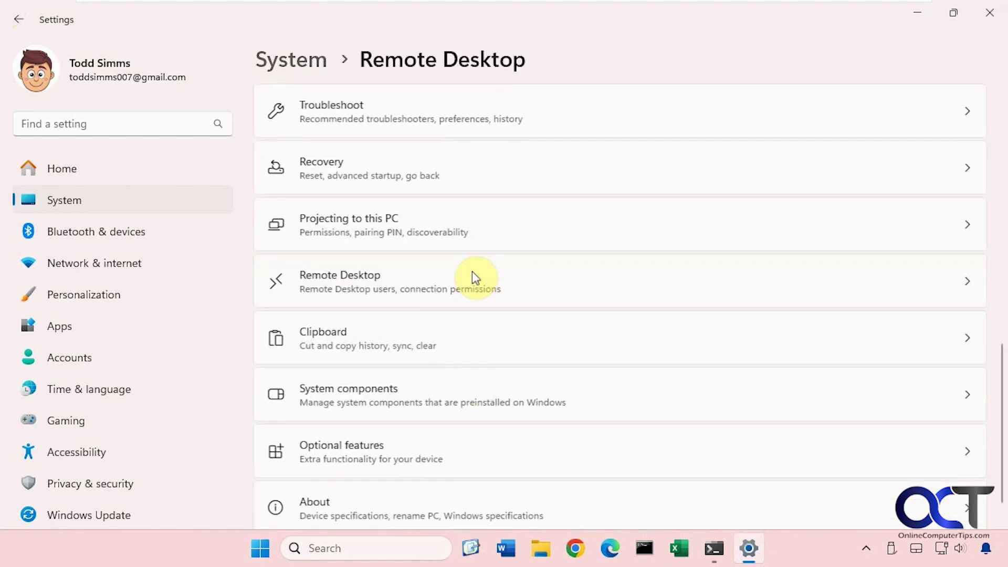
Step: Run hostname in Command Prompt to confirm the name Win11-Pro, then minimize it
left_click(644, 548)
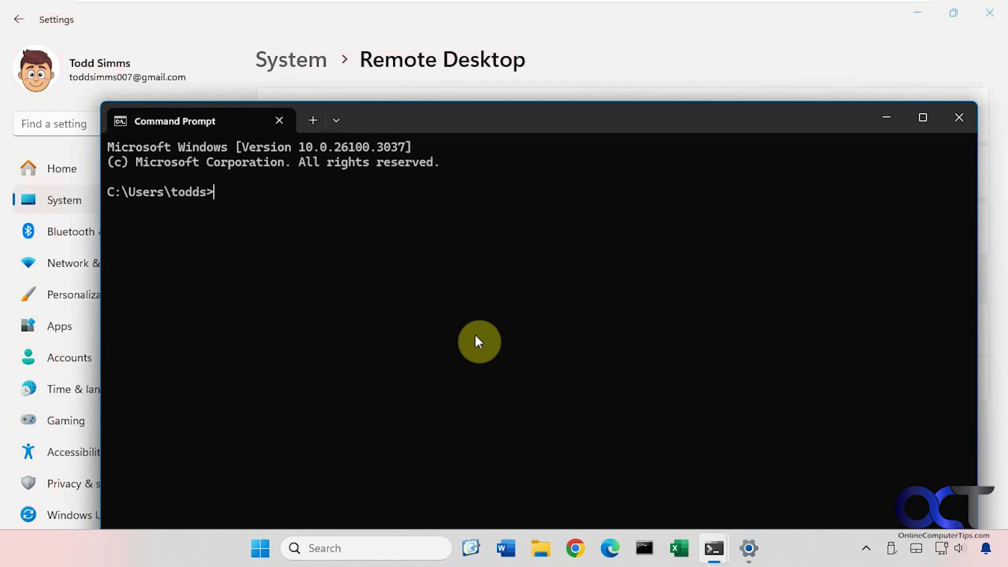
type("hostname")
key("Return")
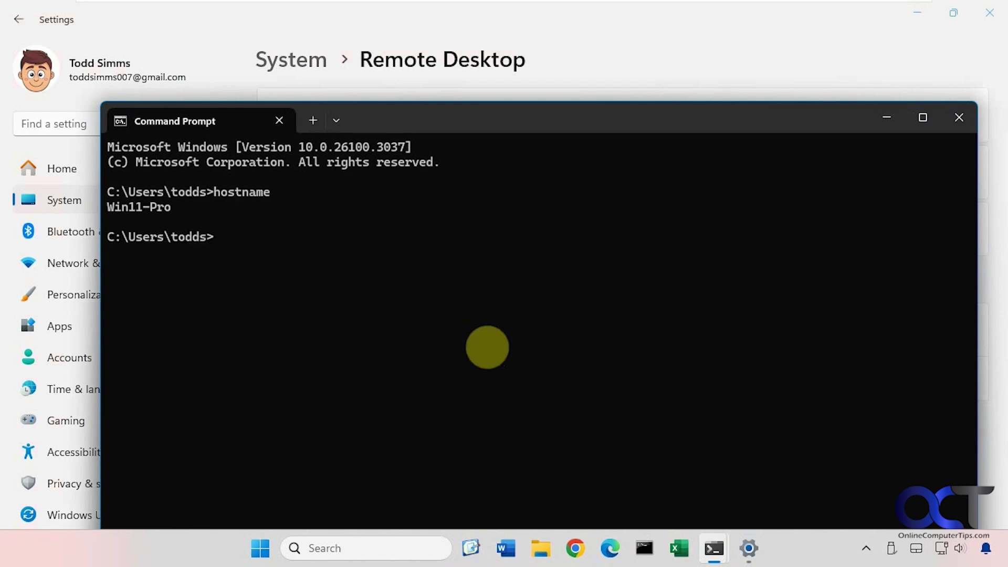
left_click(887, 118)
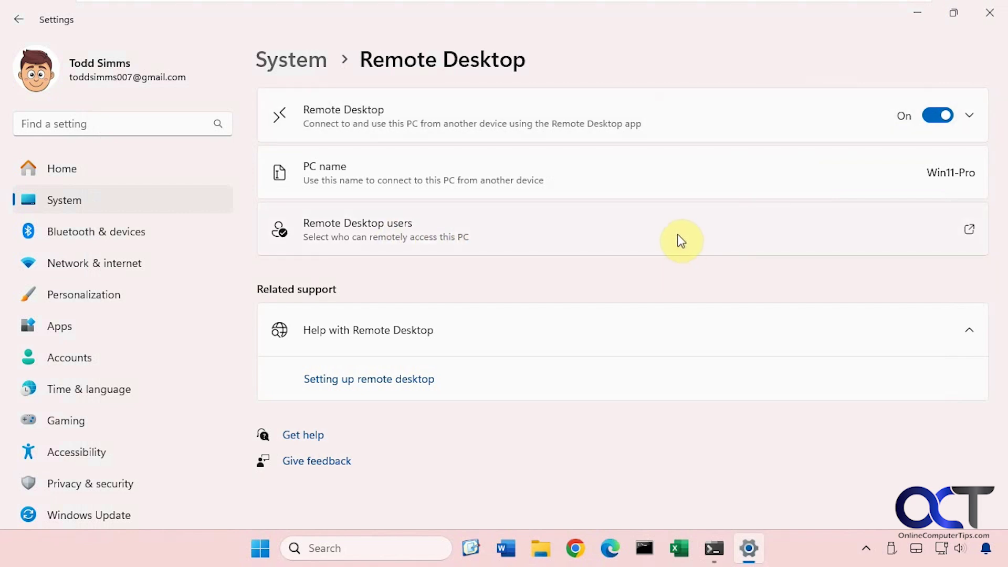
left_click(970, 231)
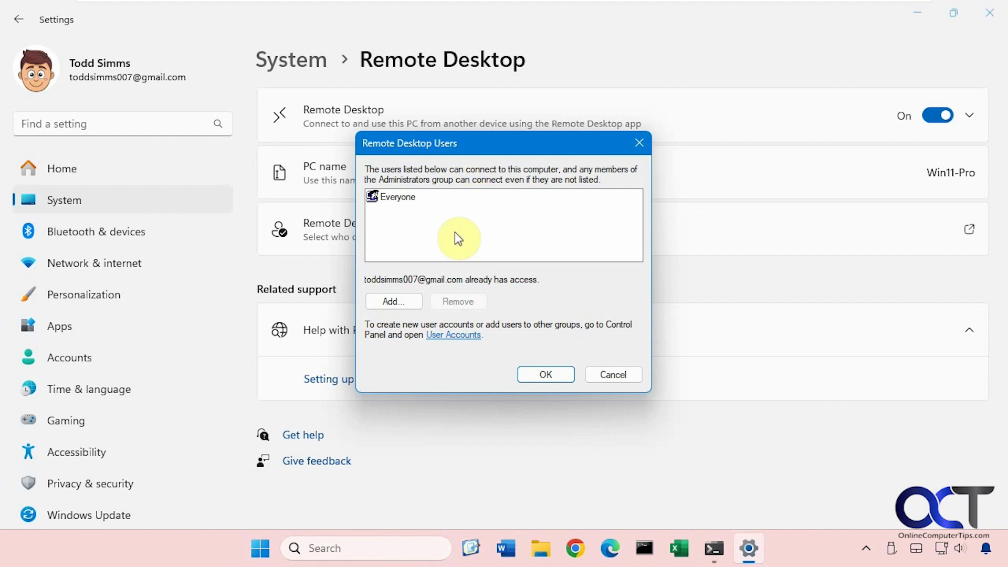
left_click(405, 297)
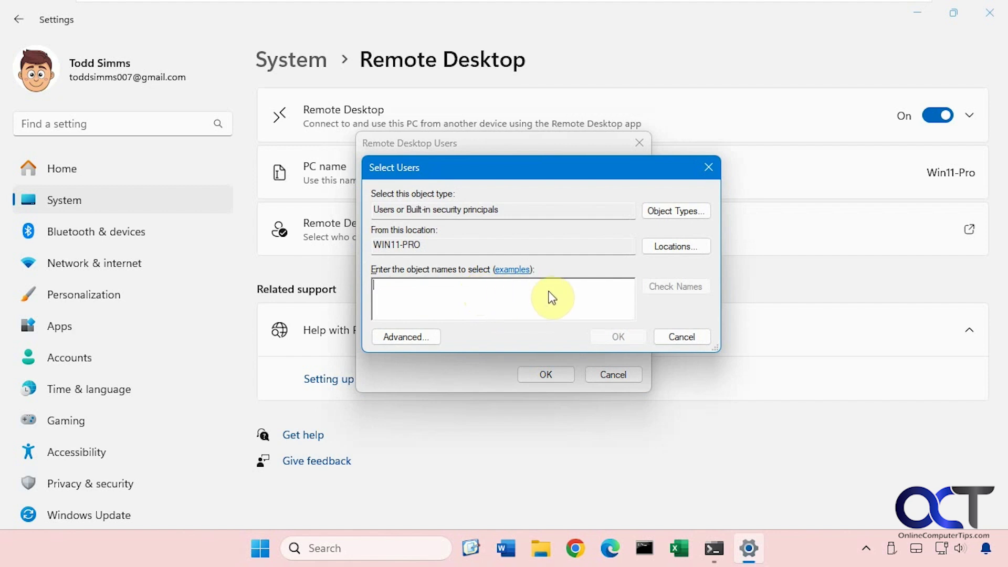
left_click(683, 334)
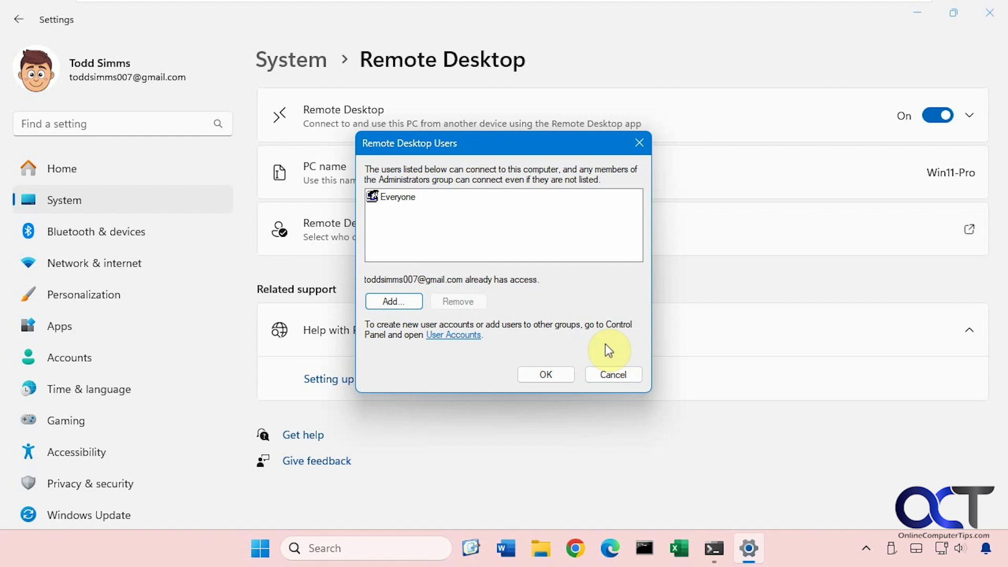
left_click(611, 373)
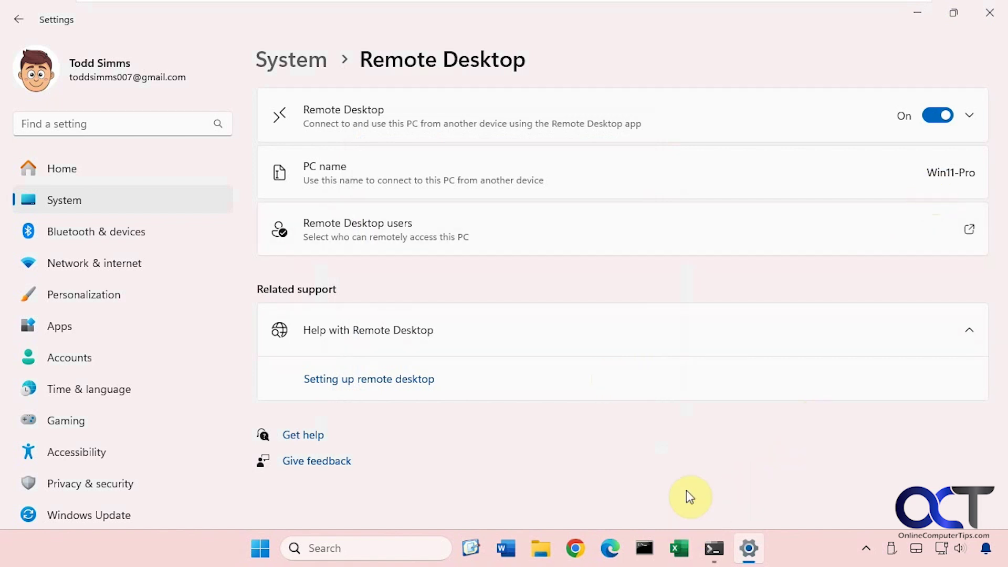
Step: Run ipconfig to find IPv4 address 192.168.231.130, then minimize Command Prompt and Settings
left_click(643, 546)
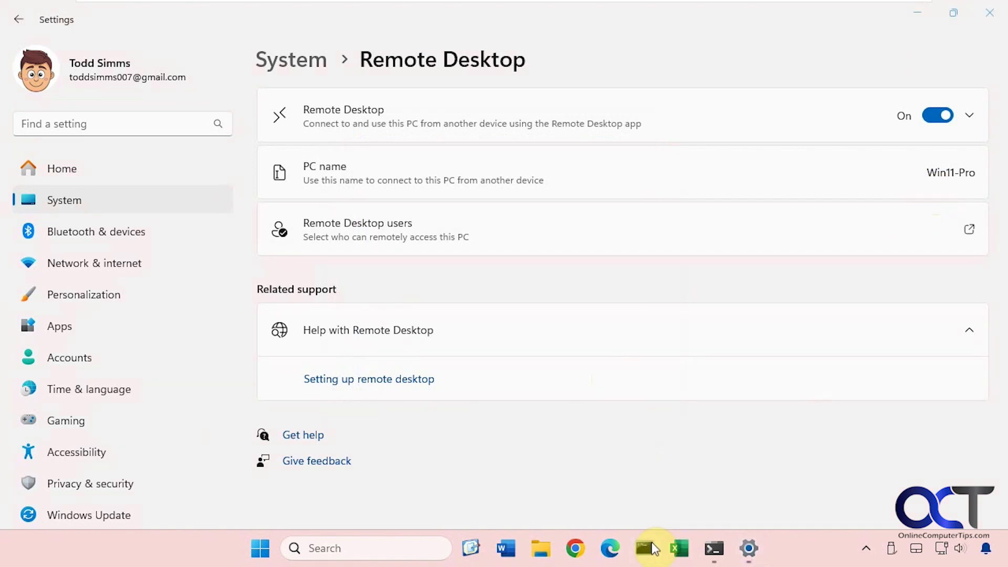
type("ipconfig")
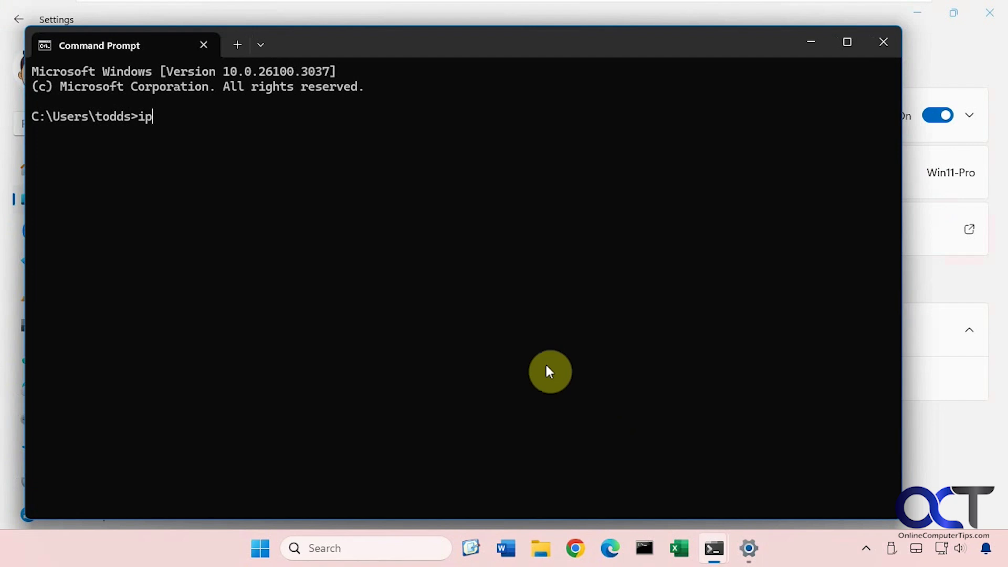
key("Return")
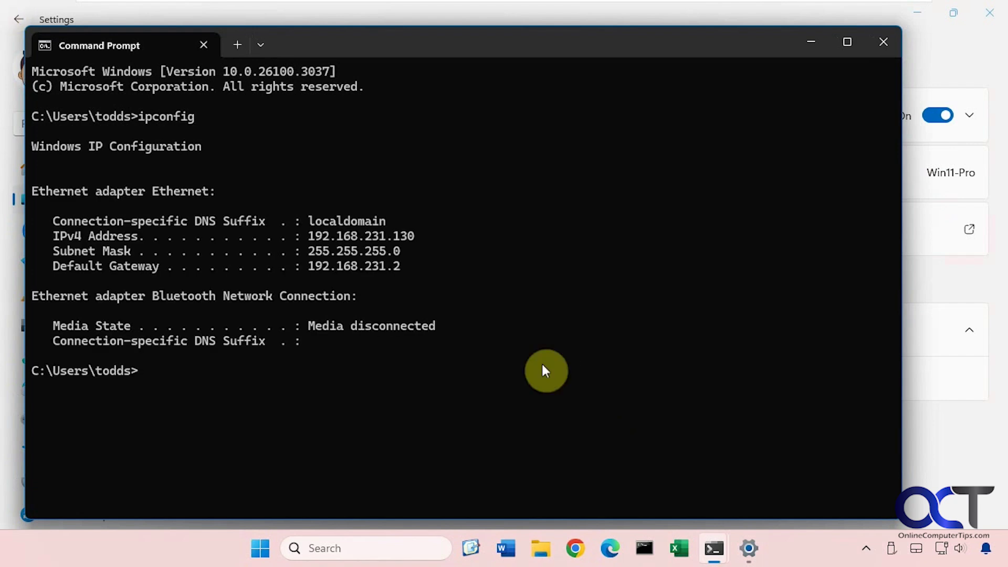
left_click_drag(428, 236, 322, 238)
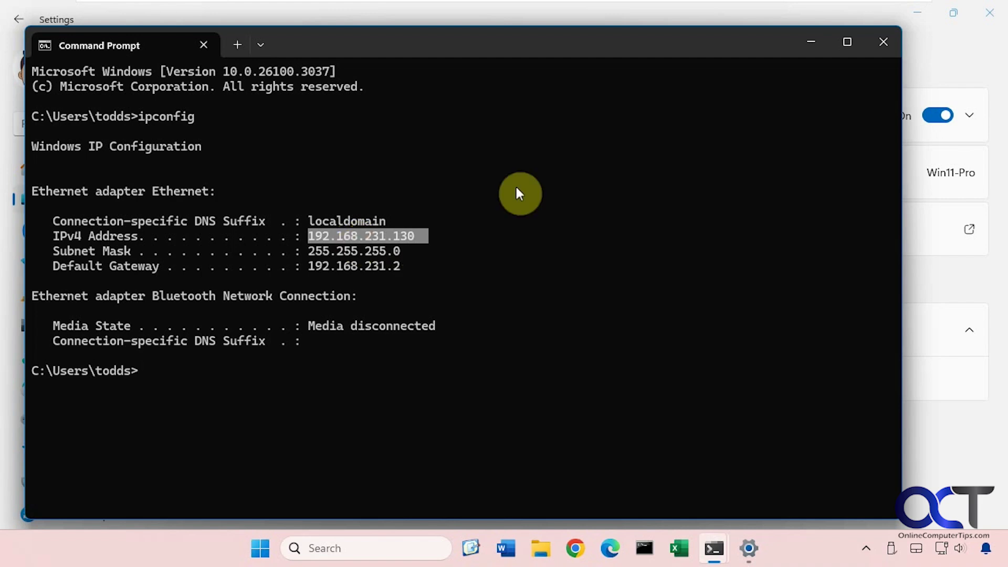
left_click(809, 43)
left_click(908, 16)
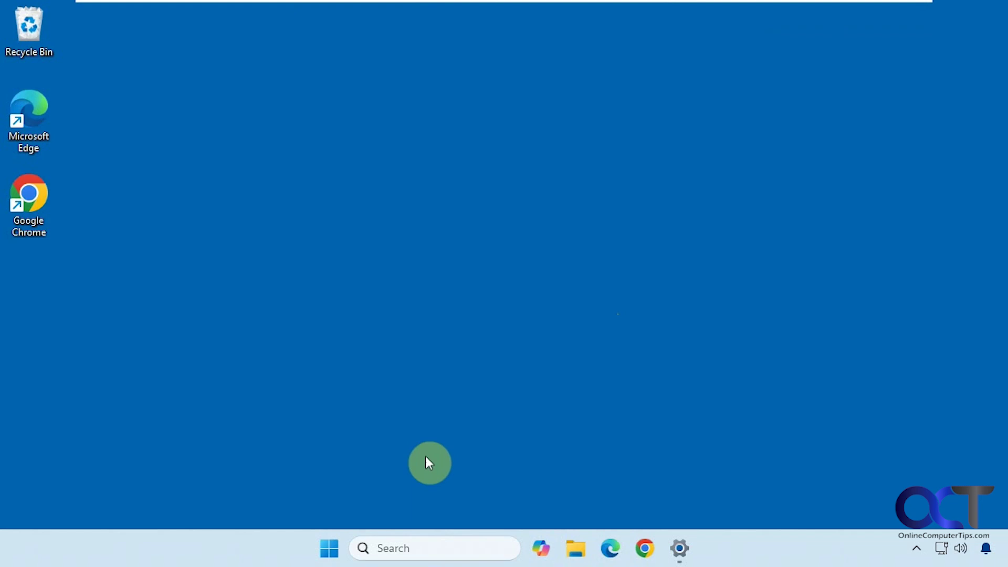
Step: Launch Remote Desktop Connection and replace the computer address with win11-pro
left_click(396, 548)
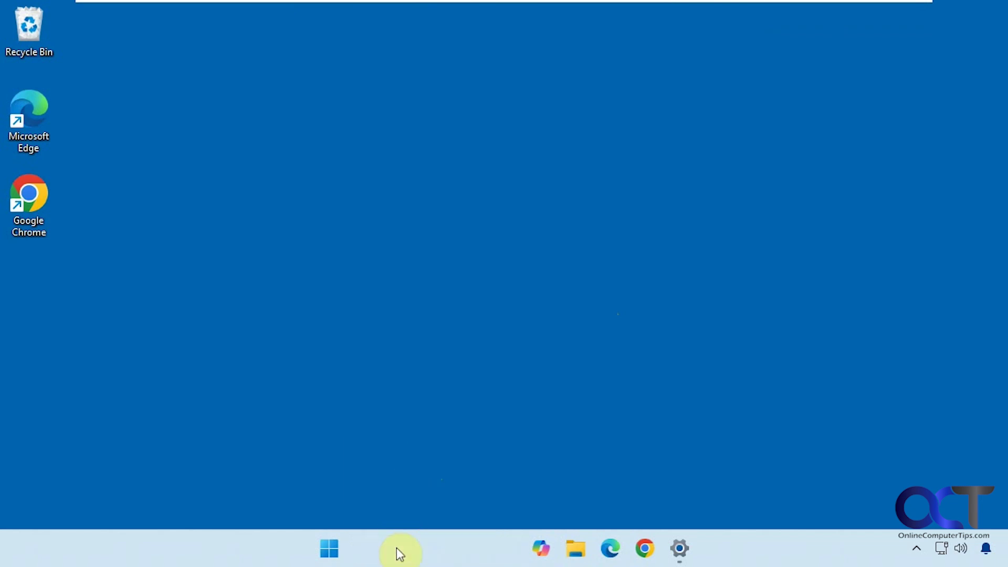
type("remote")
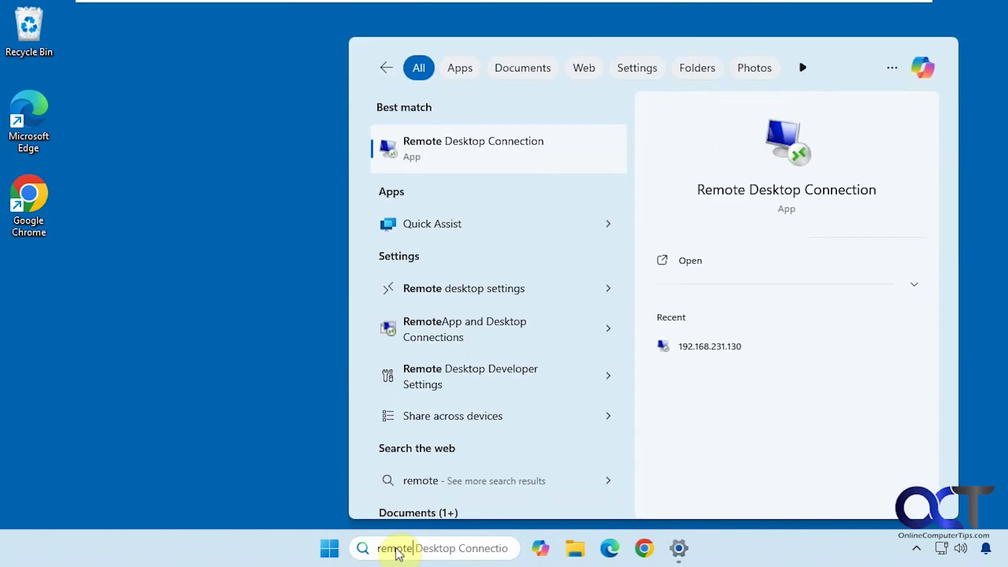
left_click(478, 162)
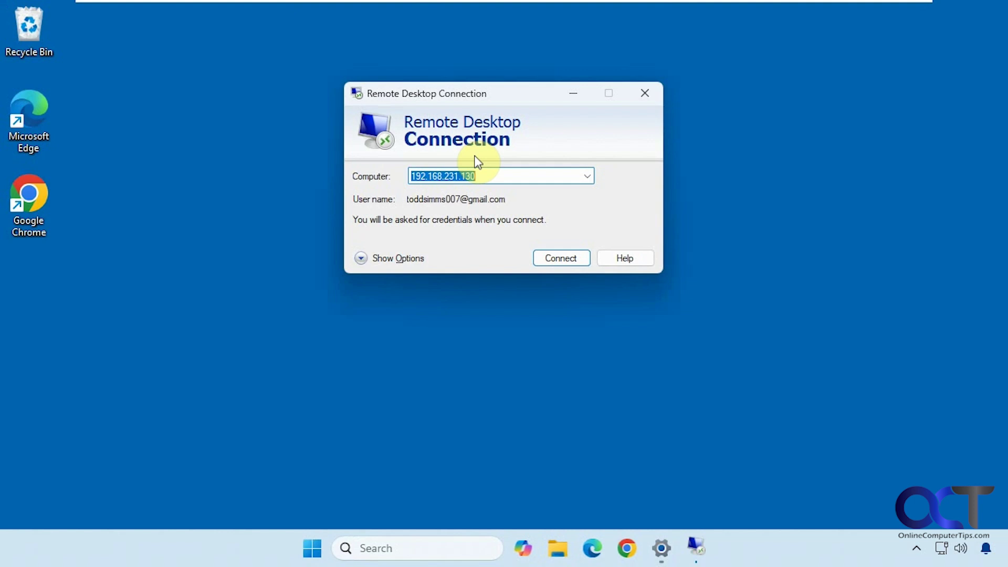
left_click(502, 173)
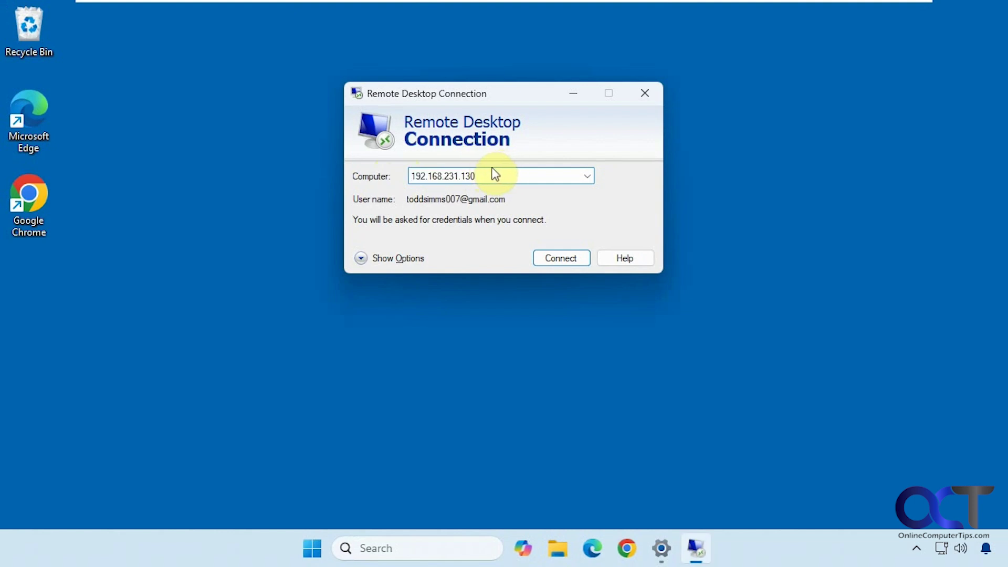
left_click(586, 176)
left_click(586, 177)
double_click(513, 174)
type("w")
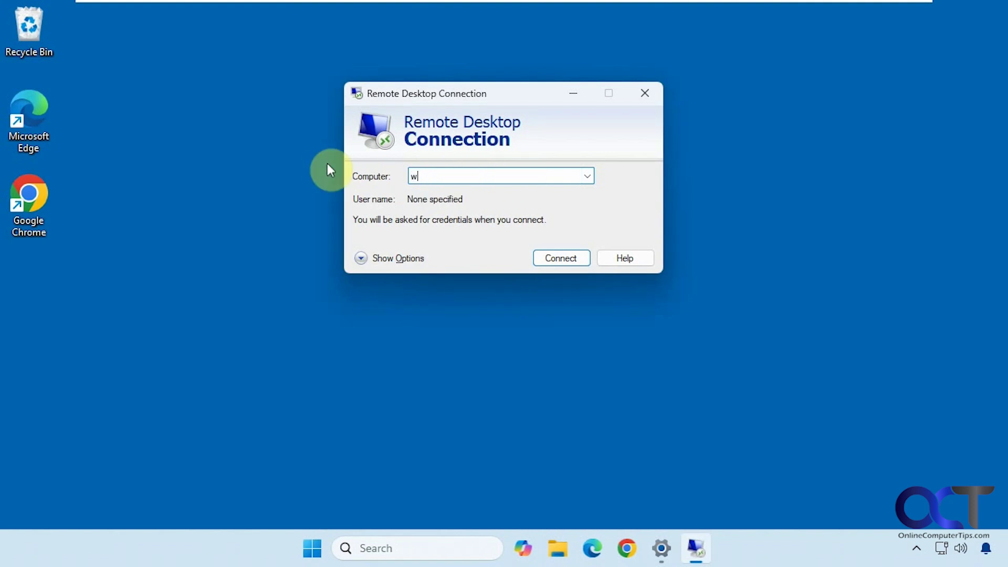
type("in11-pro")
Step: Ping win11-pro from Command Prompt, getting 4 of 4 replies from 192.168.231.130
left_click(382, 540)
type("cmd")
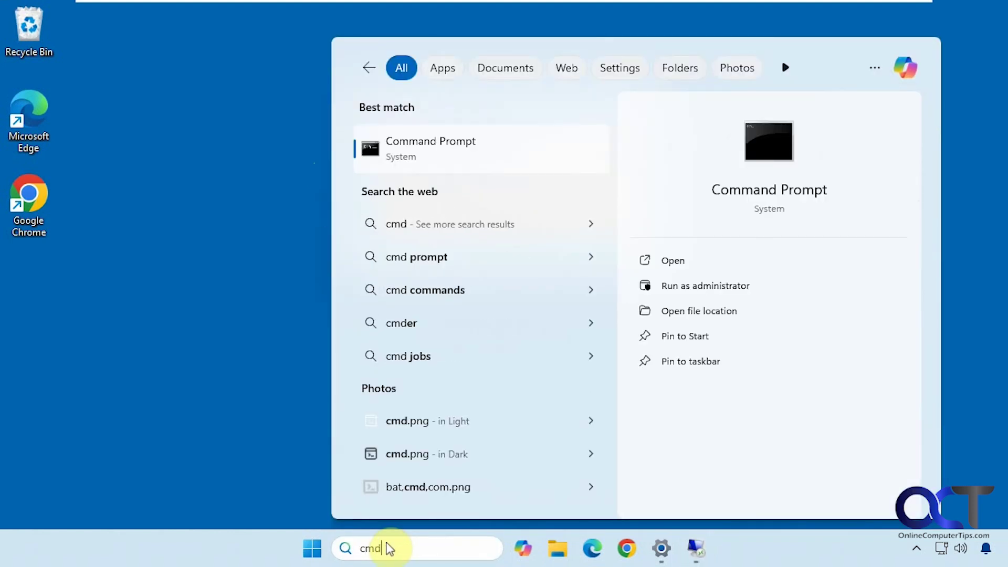
left_click(452, 153)
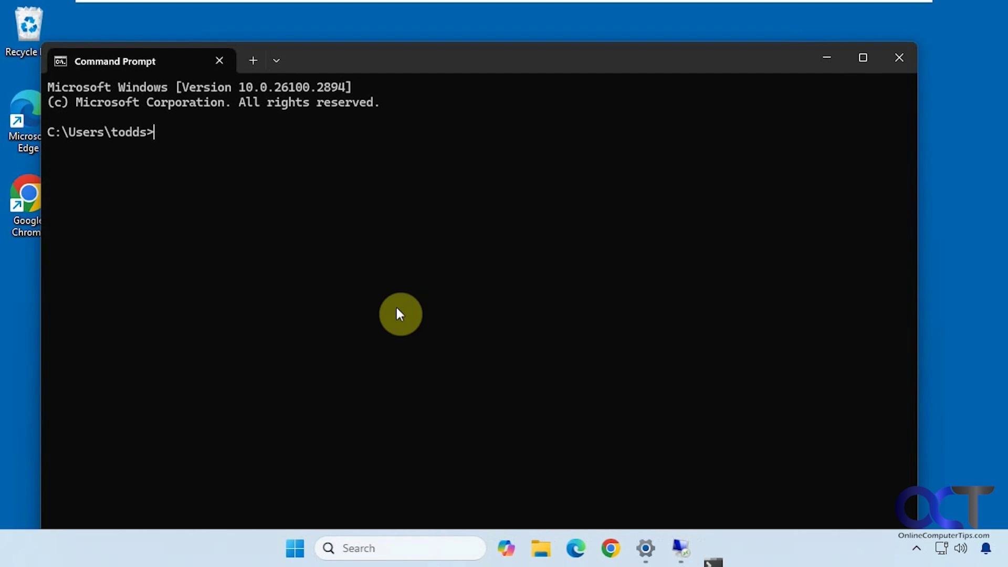
type("ping")
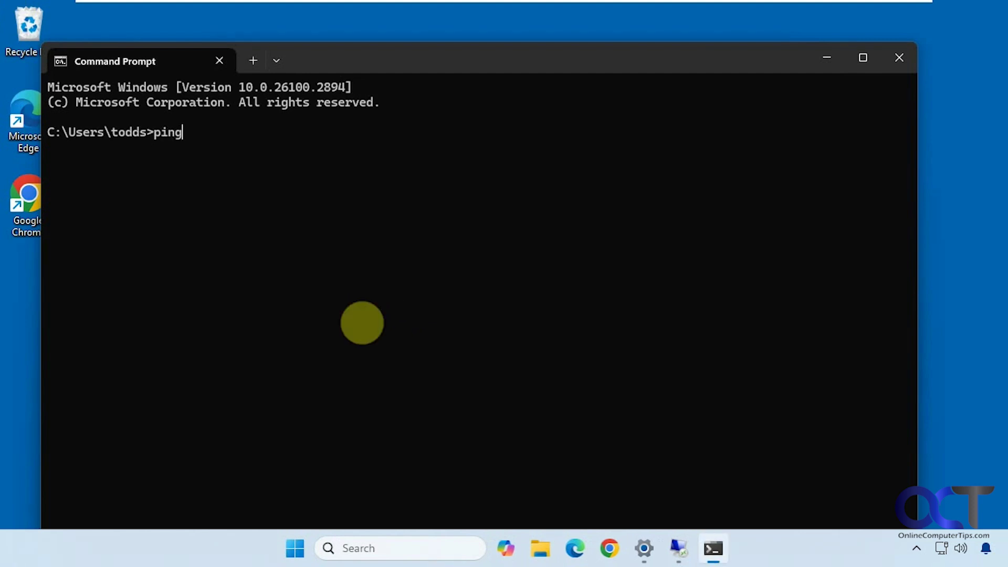
type(" win11-pro")
key("Return")
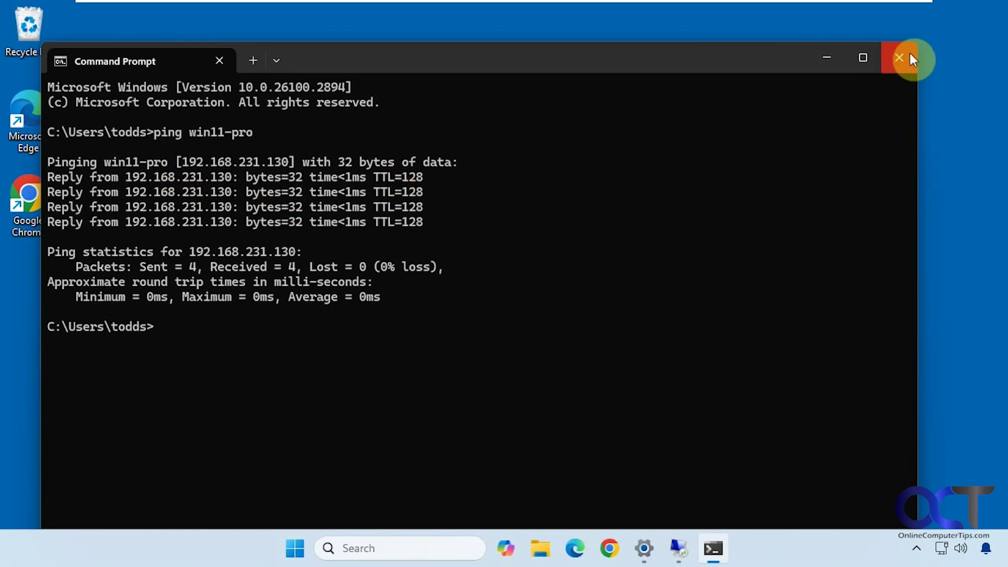
Step: Expand the connection options, review Display and Local Resources, and open the More... device list
left_click(830, 58)
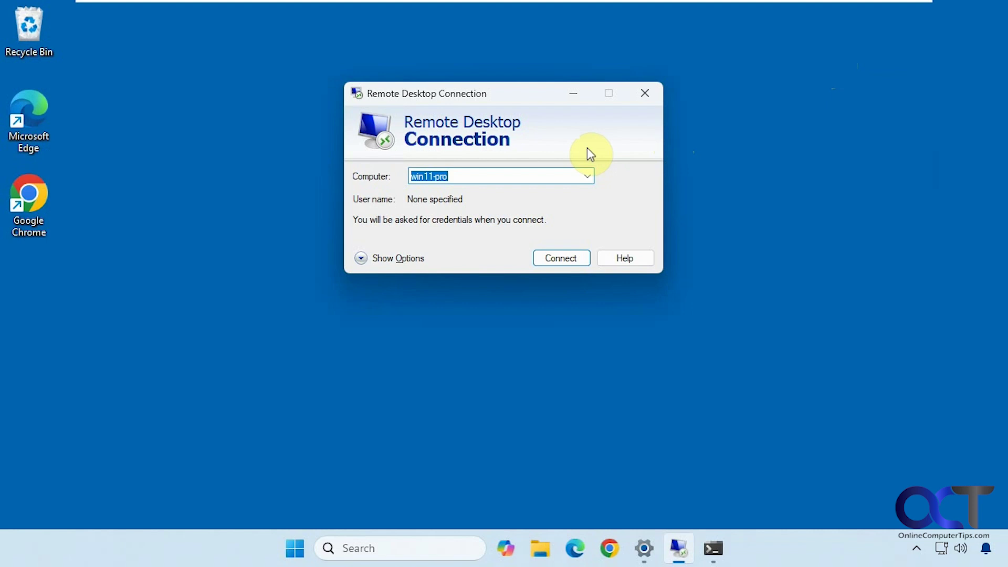
left_click(366, 259)
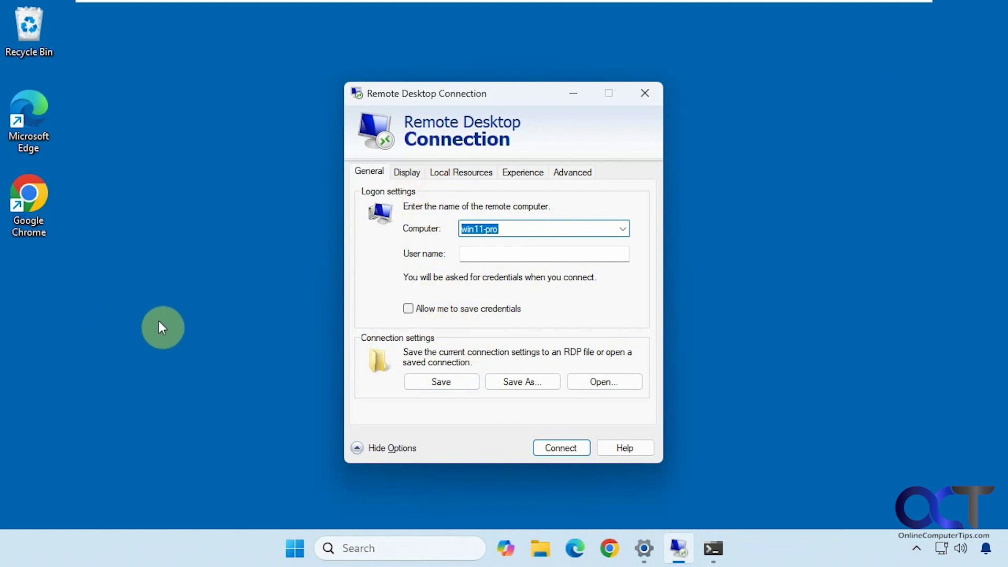
left_click(412, 174)
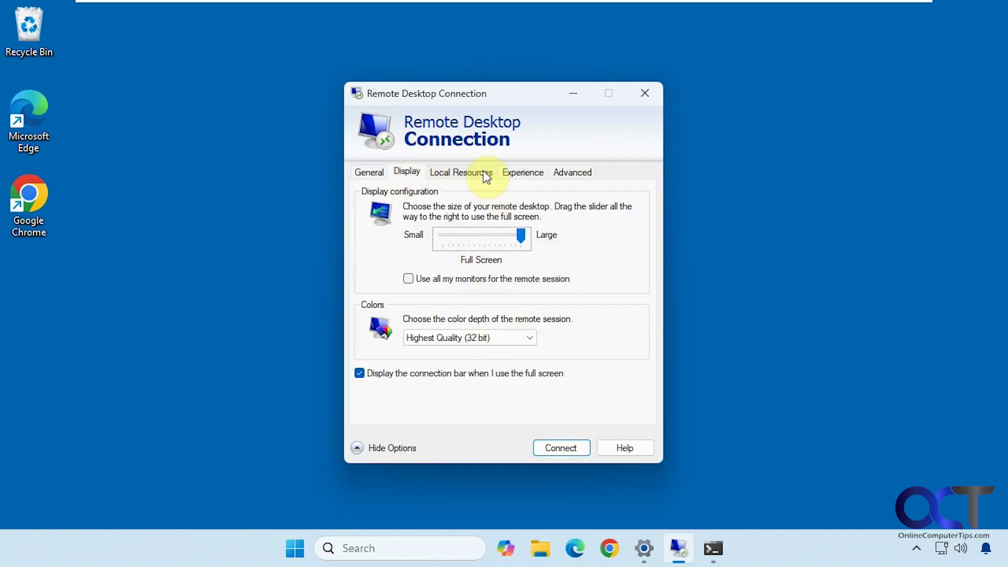
left_click(466, 172)
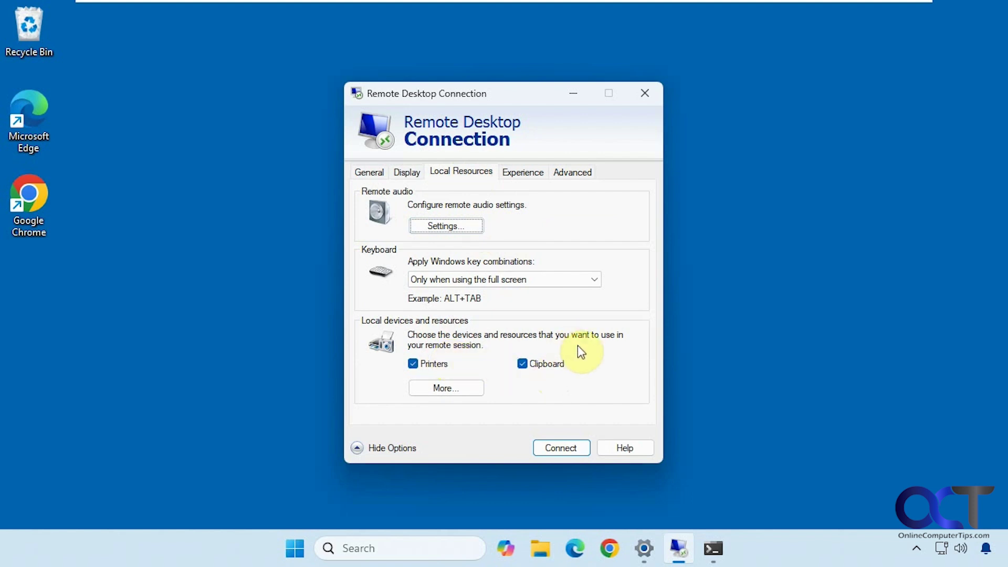
left_click(445, 387)
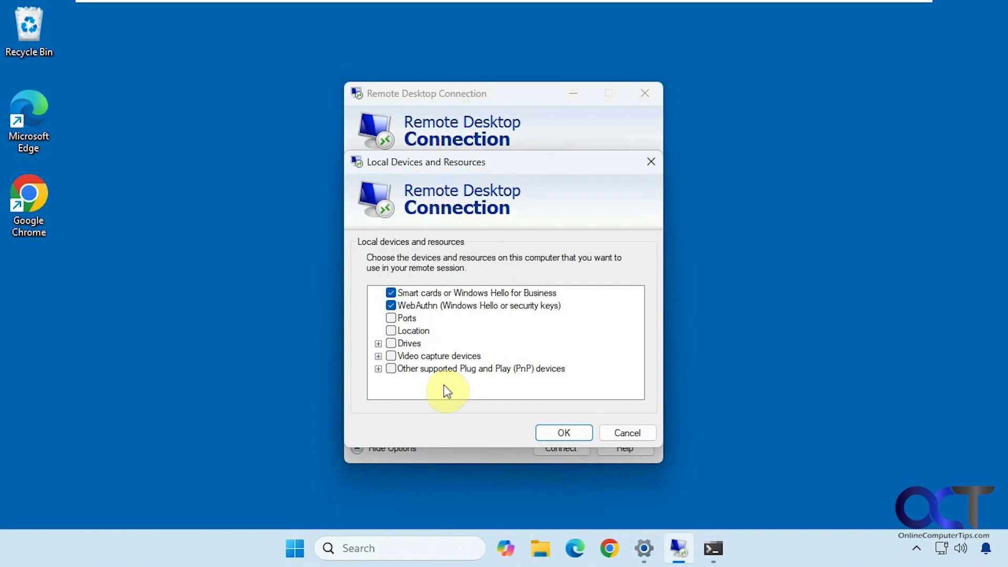
Step: Cancel the device list, review Experience, Advanced and General unchanged, and connect to win11-pro
left_click(620, 430)
left_click(523, 173)
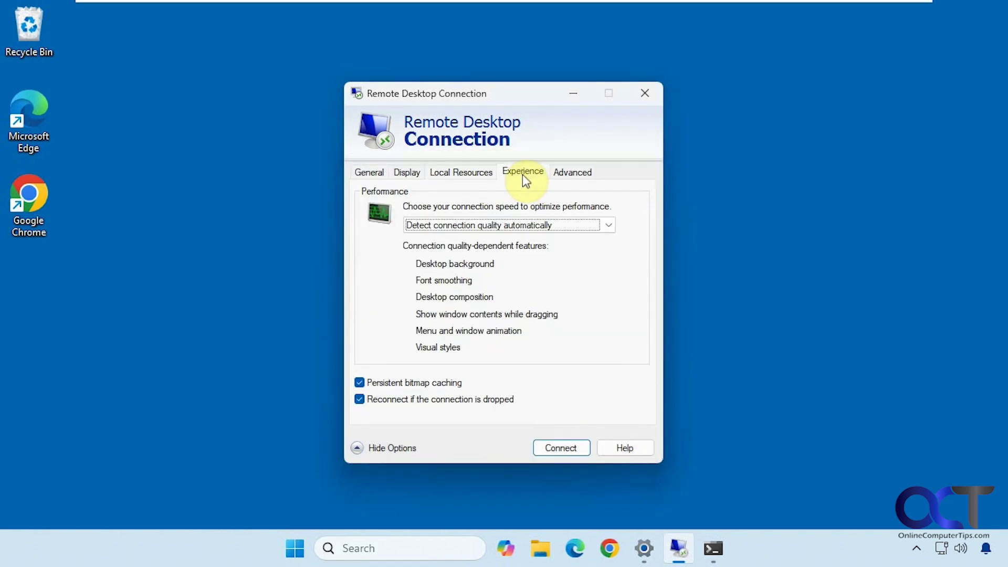
left_click(609, 225)
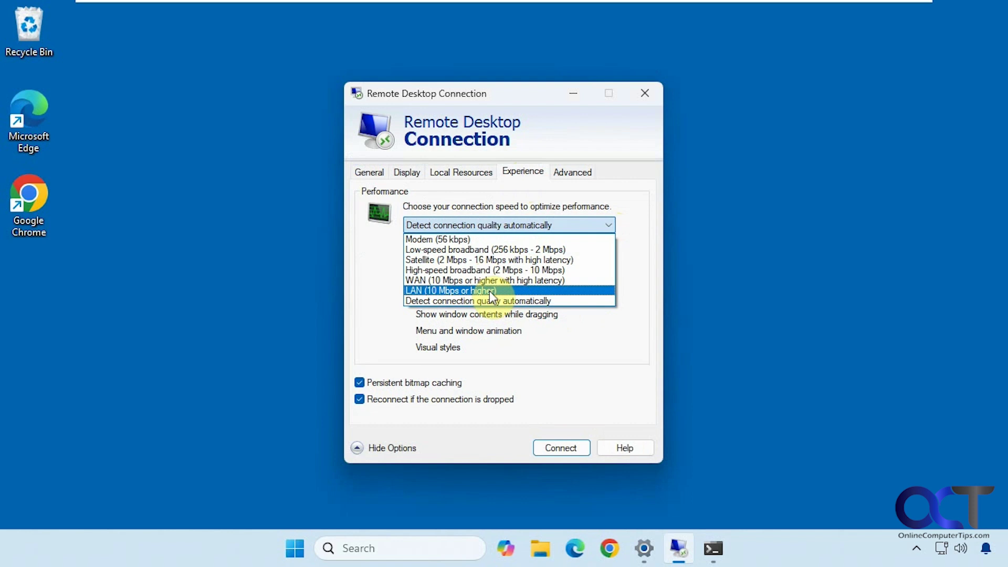
left_click(580, 343)
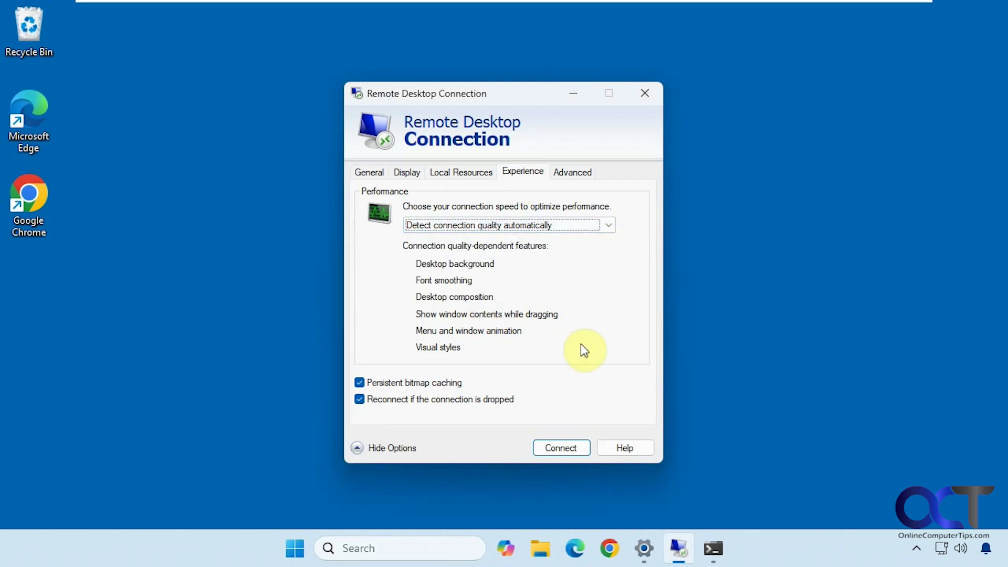
left_click(570, 176)
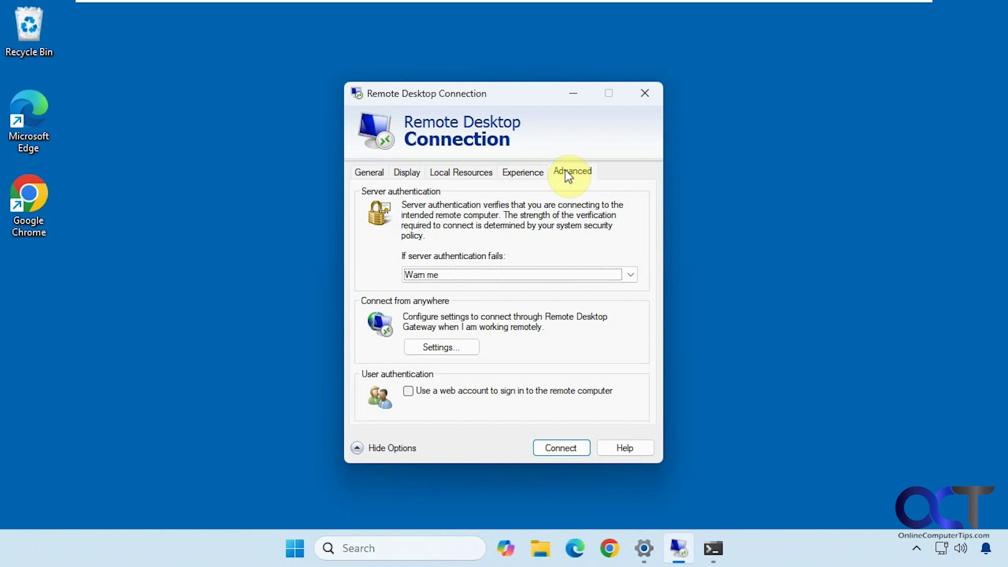
left_click(366, 173)
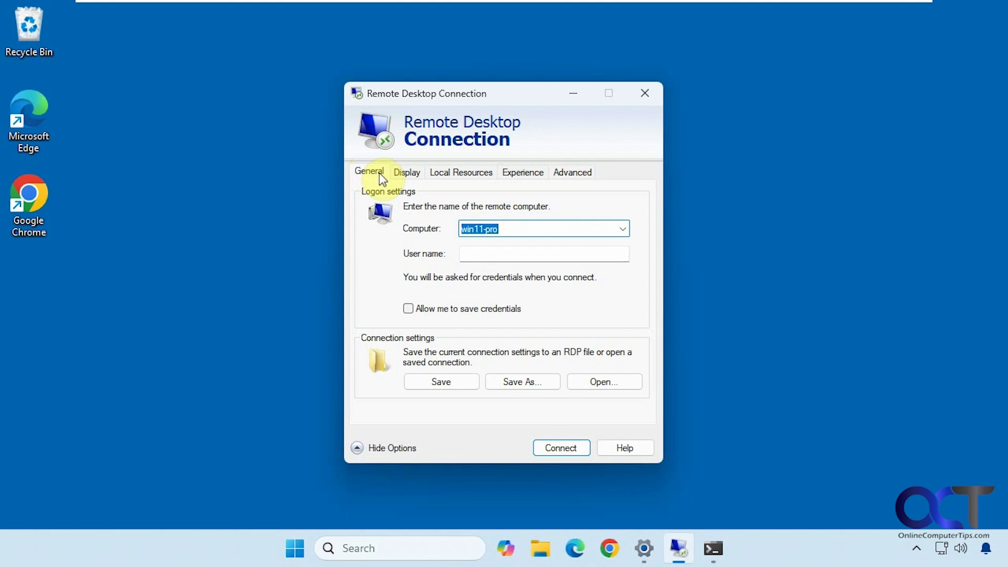
left_click(567, 446)
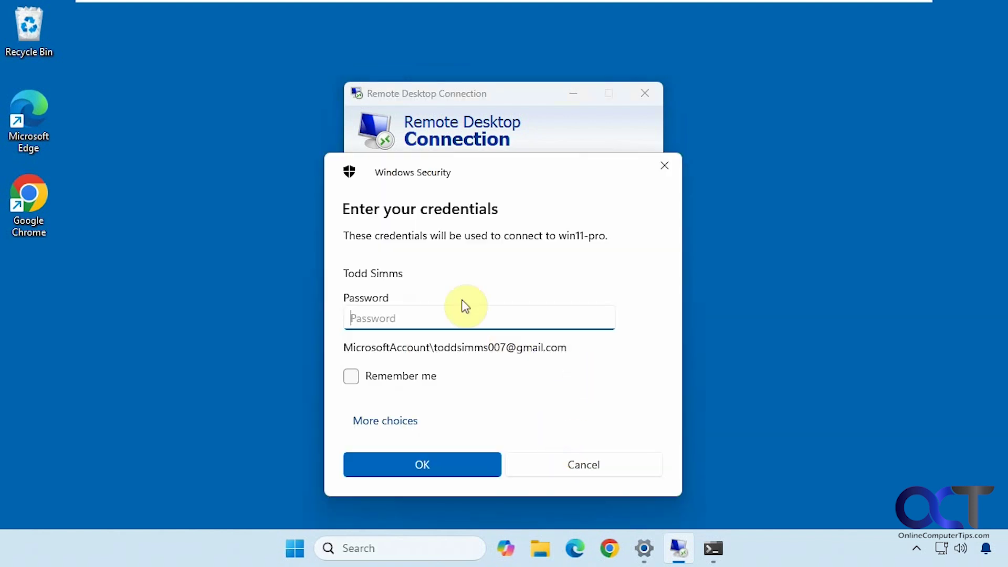
Step: In Windows Security, choose the account and submit its password to connect to win11-pro
left_click(295, 548)
left_click(295, 548)
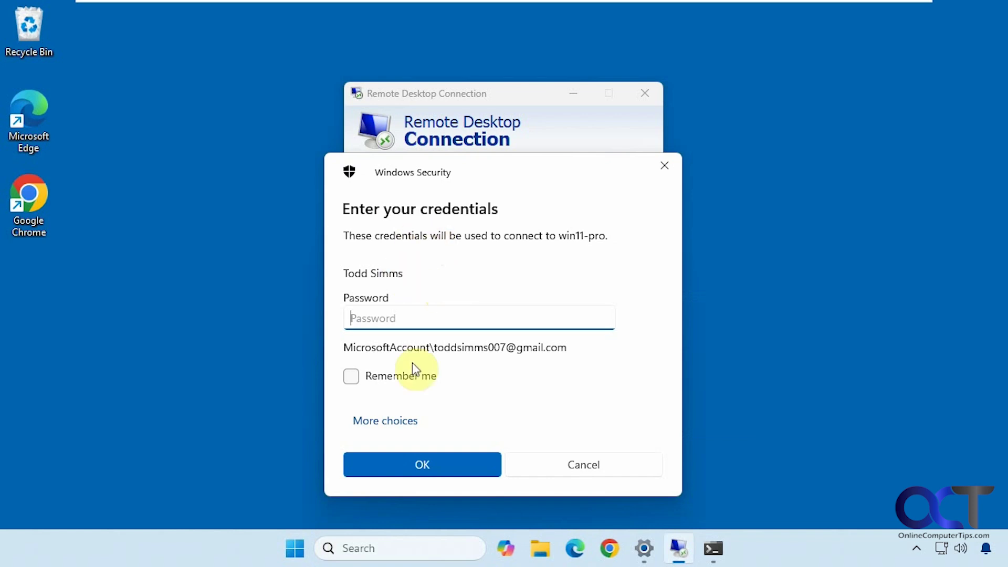
left_click(402, 421)
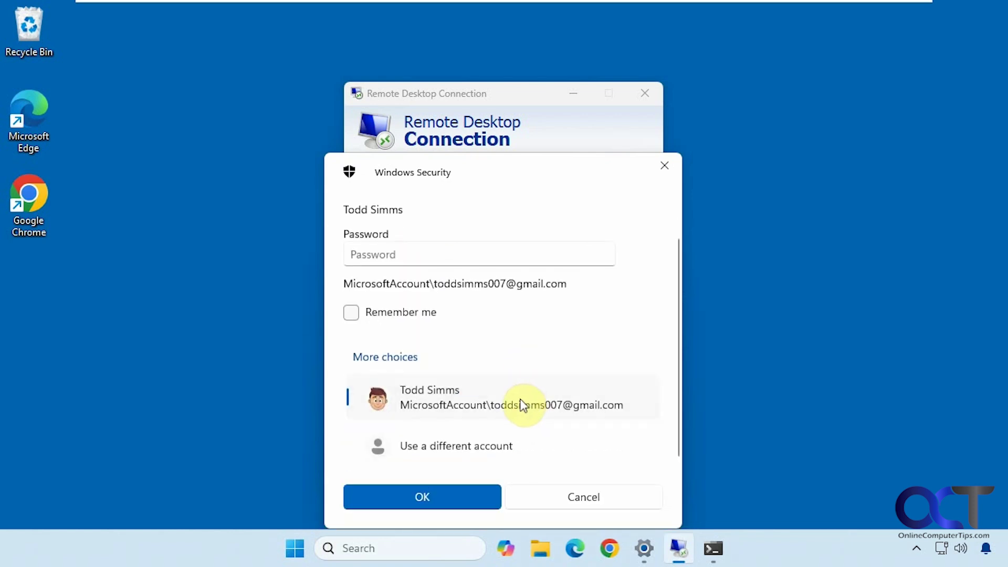
scroll(520, 405, "up", 3)
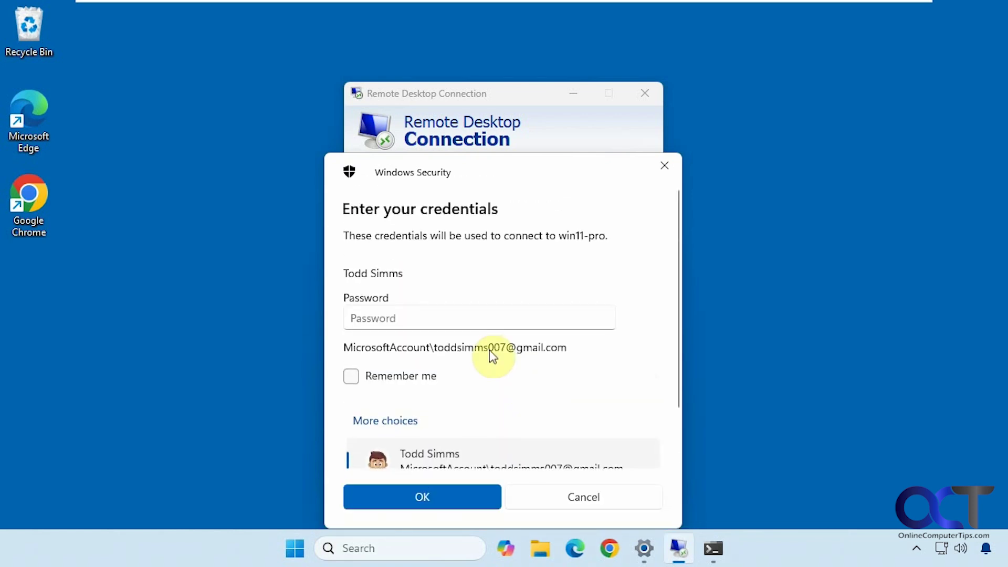
left_click(400, 318)
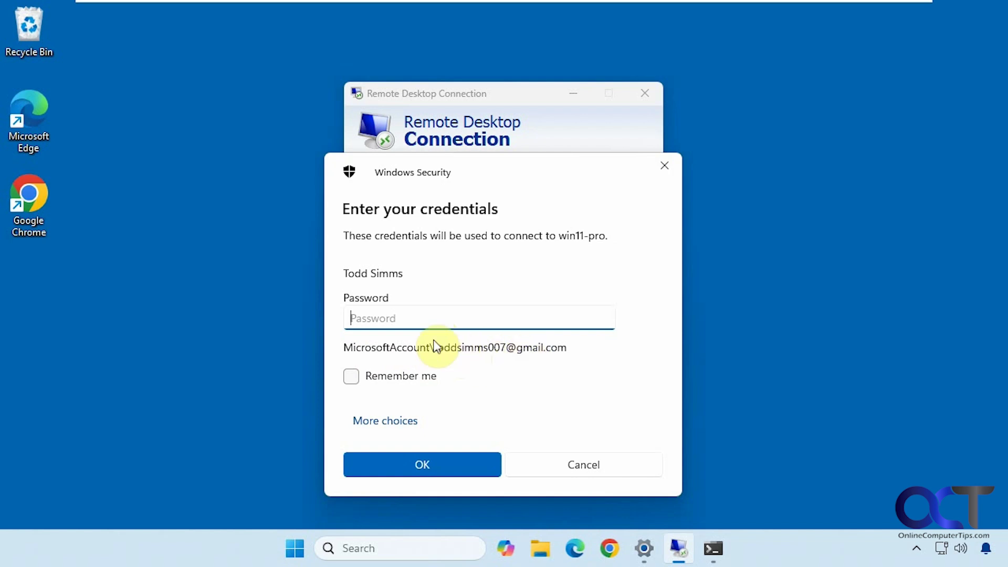
type("•••")
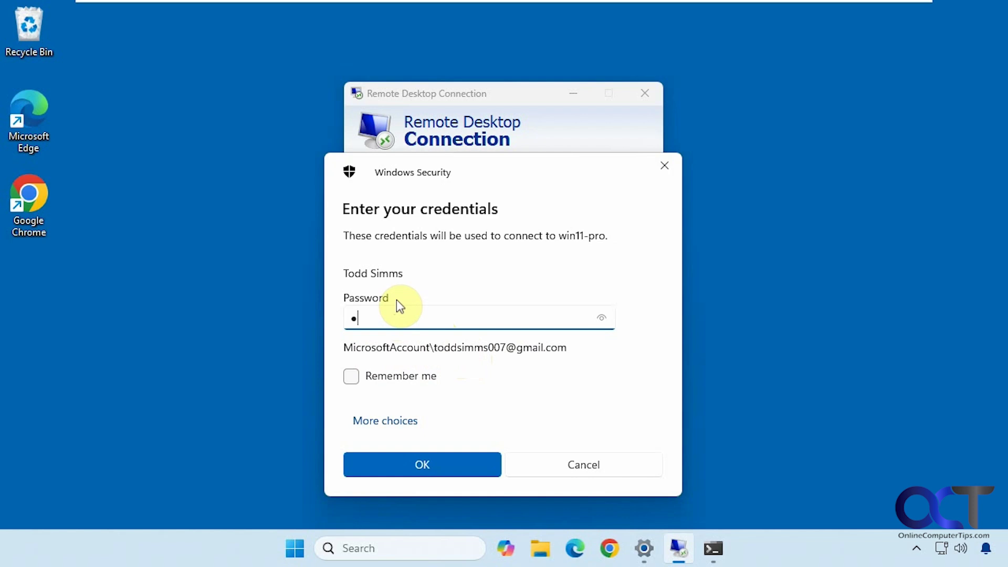
type("•••••••••")
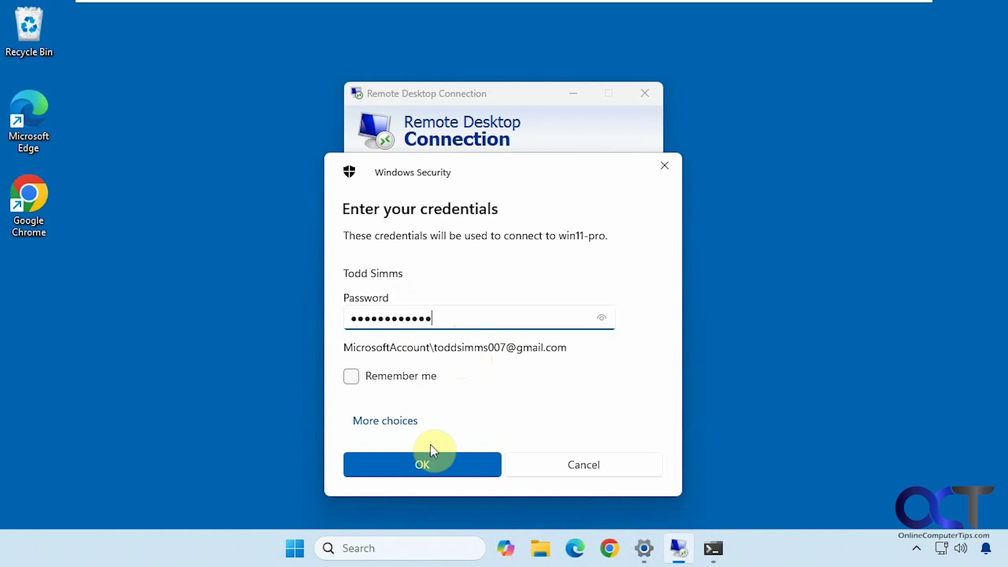
left_click(424, 464)
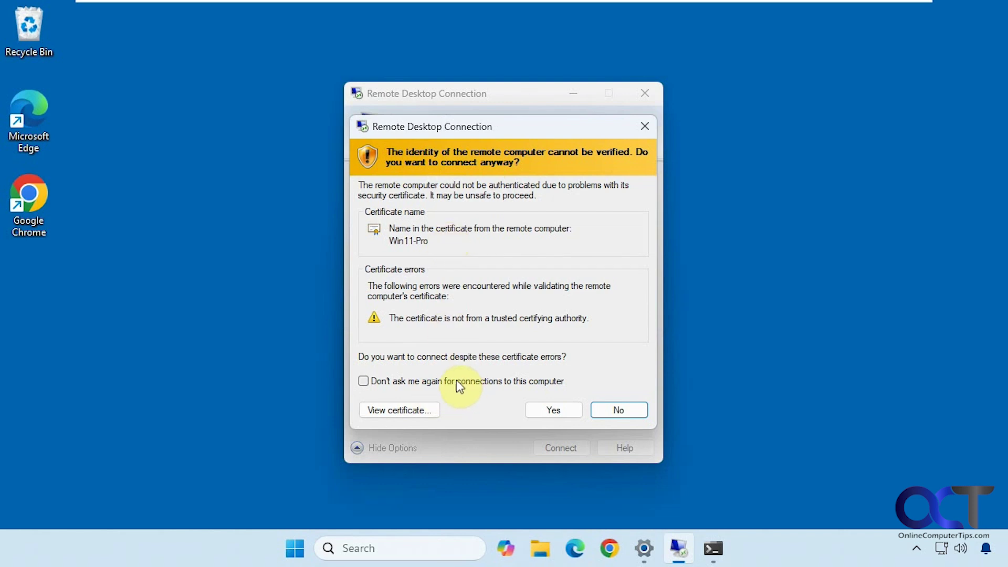
Step: Accept the Win11-Pro certificate, clear the remote desktop, and minimize the full-screen session
left_click(552, 410)
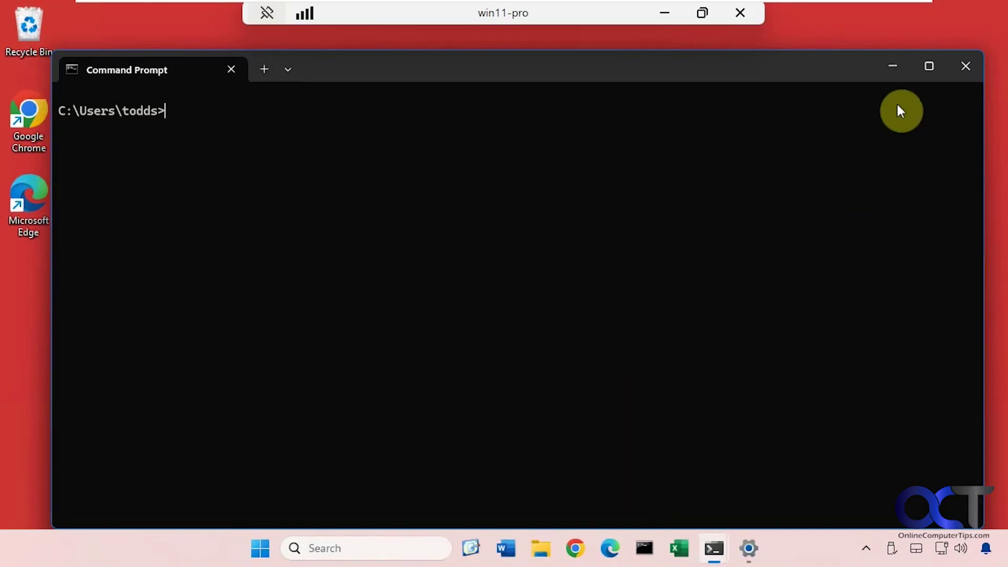
left_click(893, 66)
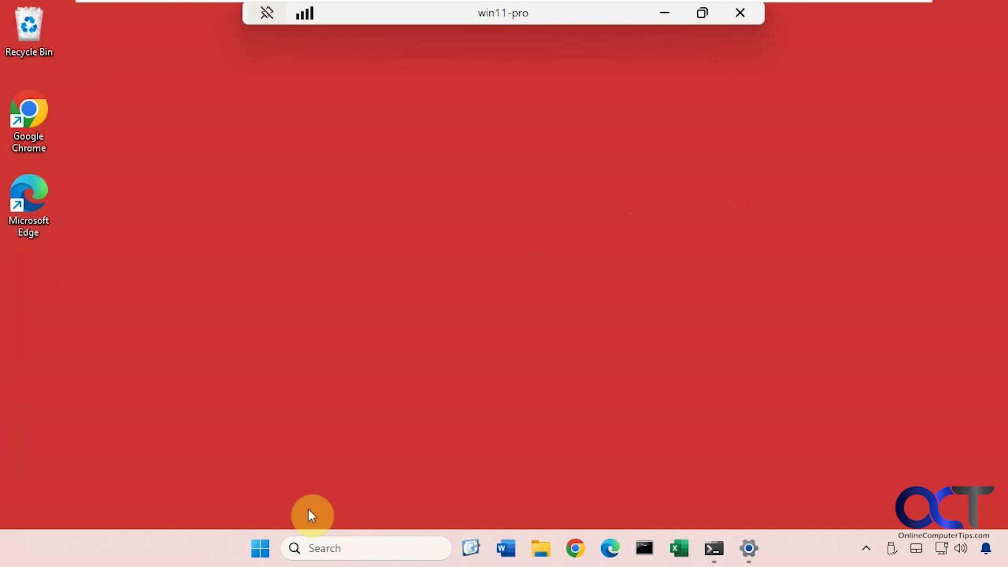
left_click(259, 550)
left_click(259, 550)
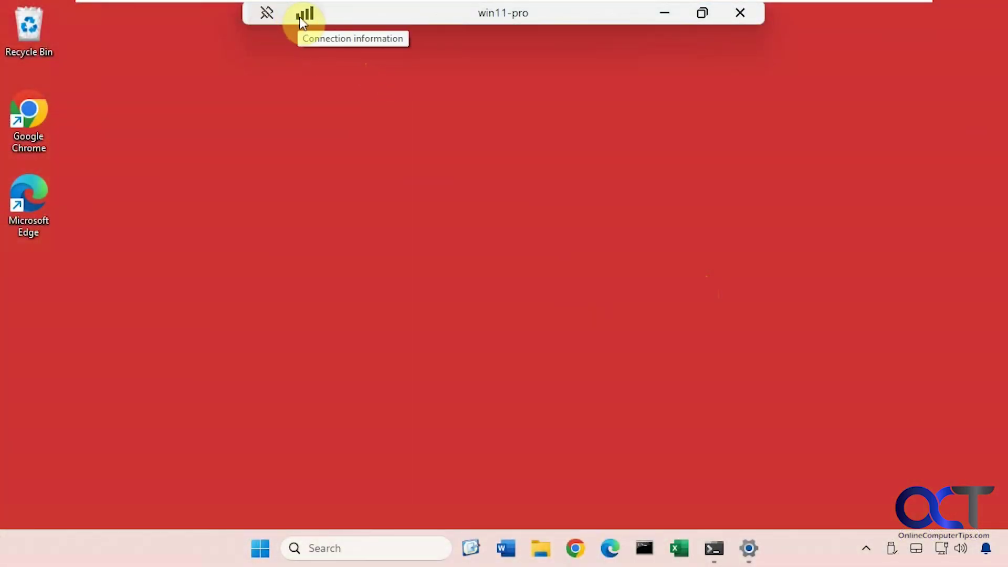
left_click(665, 15)
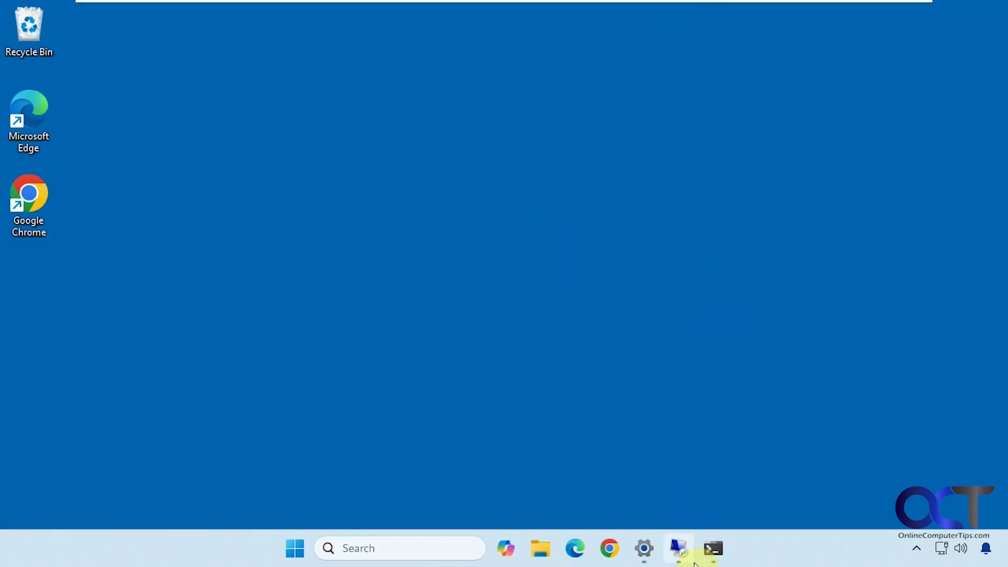
Step: Restore the win11-pro session to a window, move it toward centre, then disconnect it
left_click(609, 447)
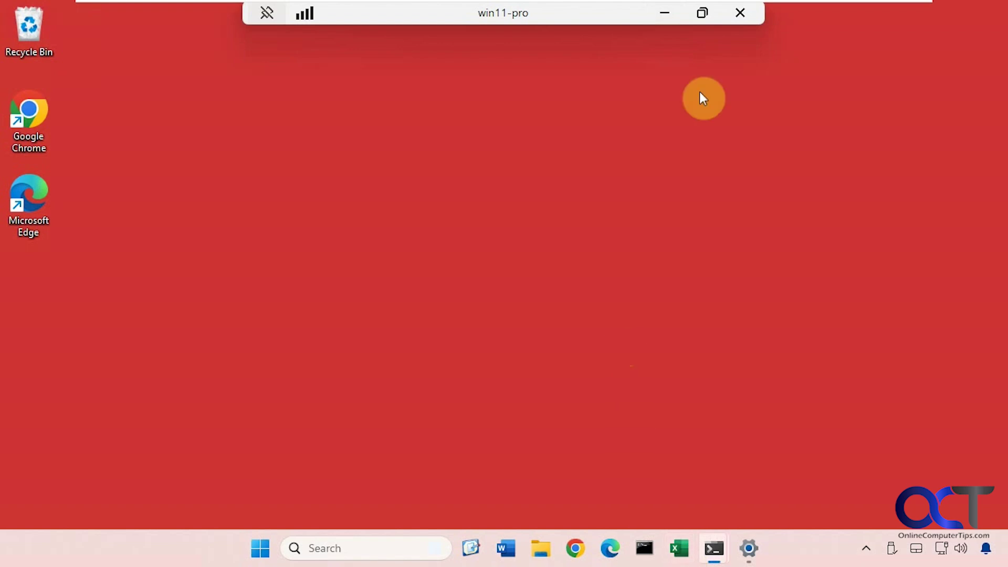
left_click(703, 14)
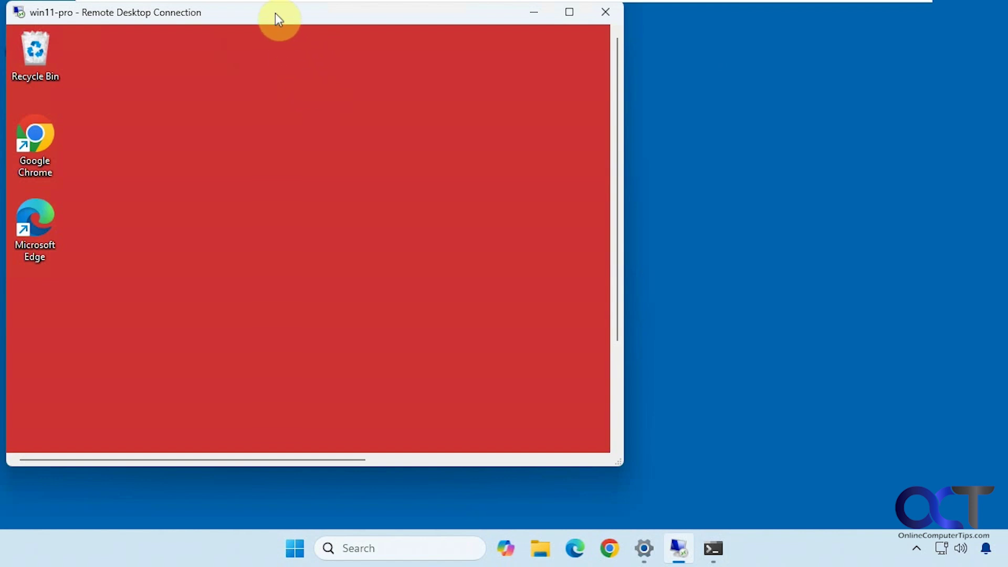
left_click_drag(275, 13, 459, 67)
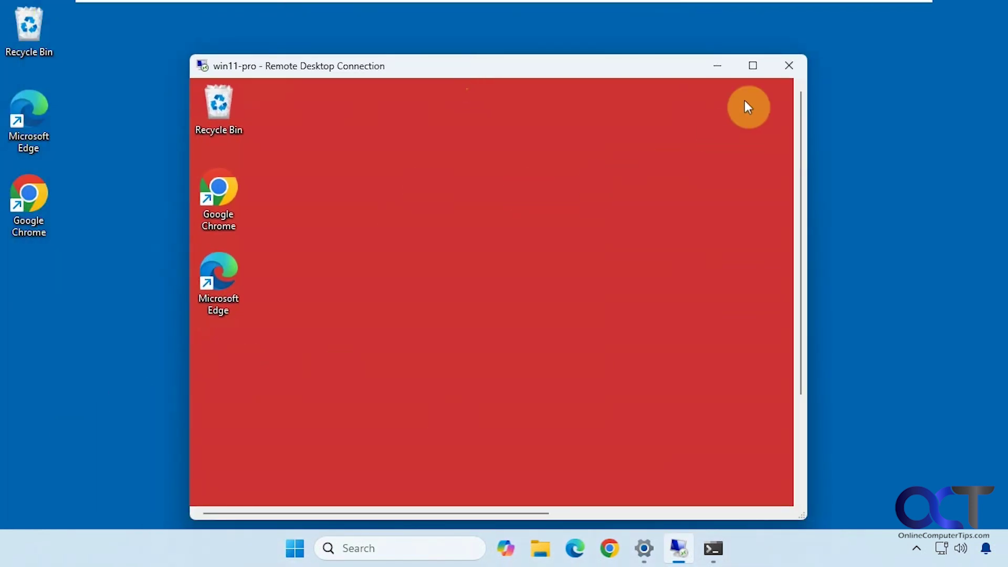
left_click(783, 66)
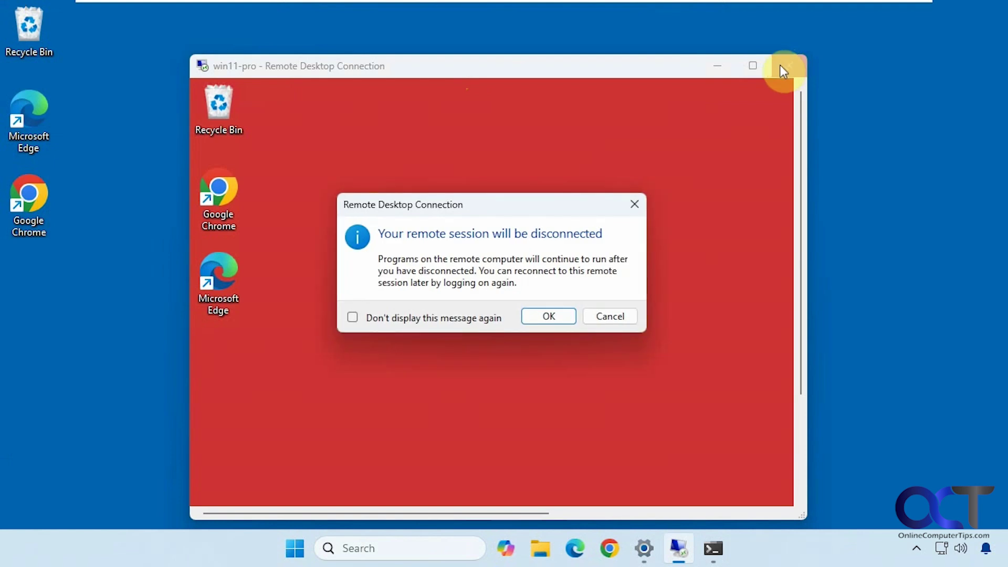
left_click(543, 316)
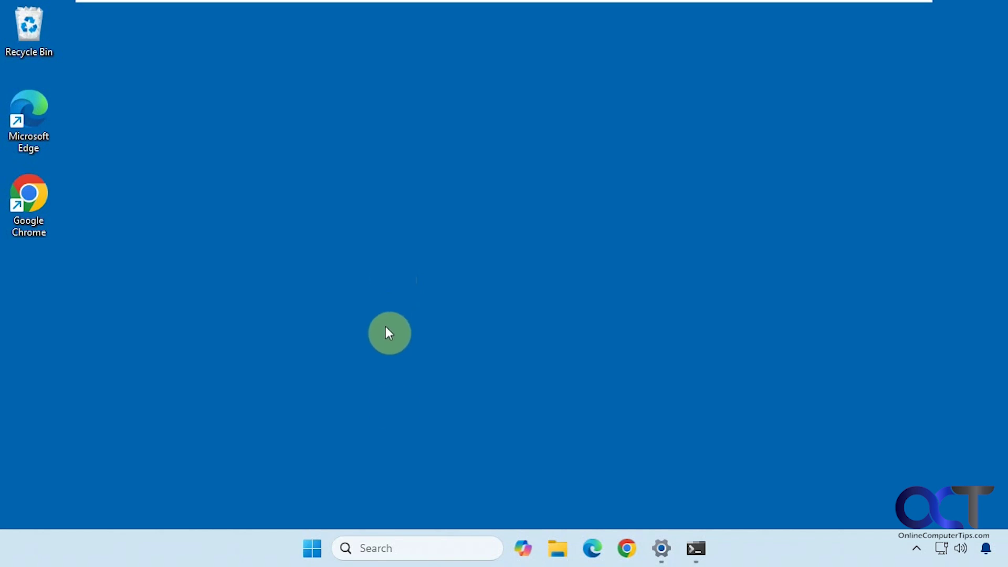
Step: Search for 'quick assist' and launch the Quick Assist best match
left_click(382, 546)
type("quick assist")
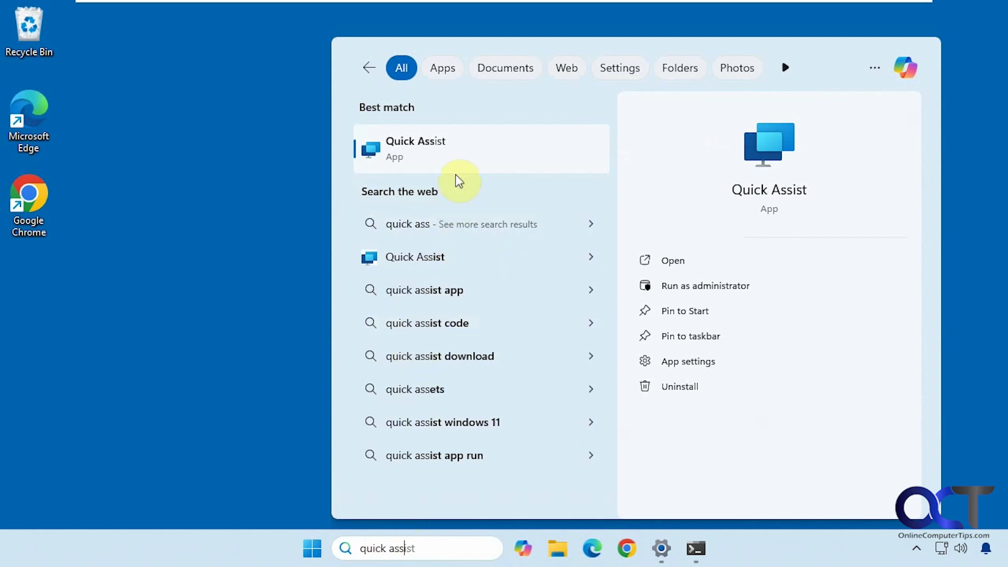
key("Return")
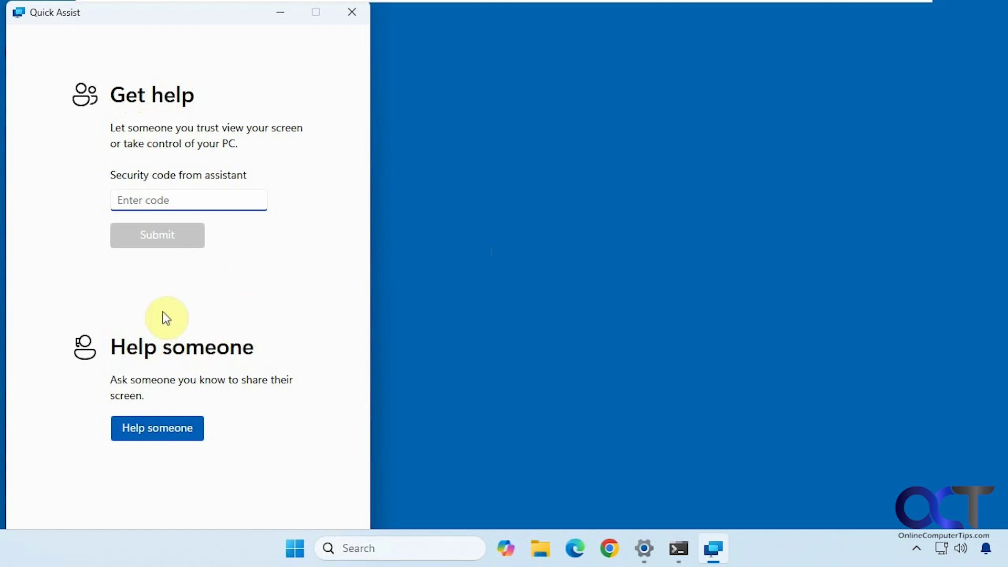
Step: Choose Help someone, sign in with the existing account, and copy the generated security code
left_click(156, 434)
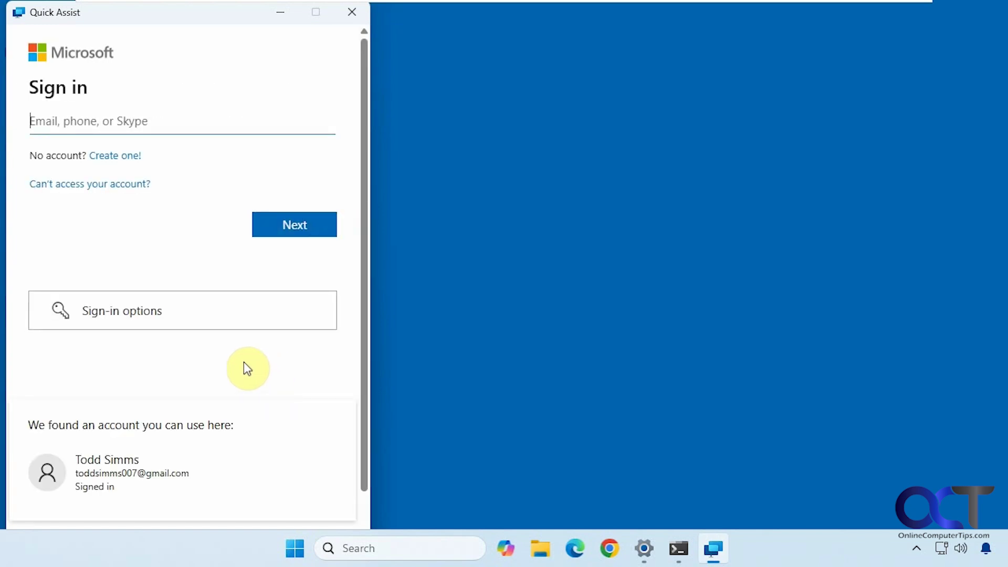
left_click(159, 467)
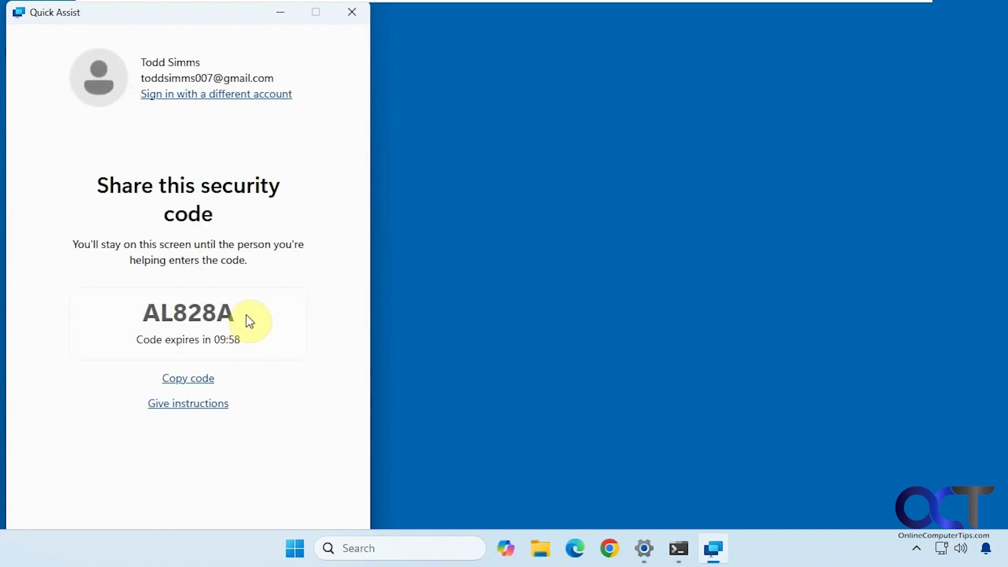
double_click(187, 310)
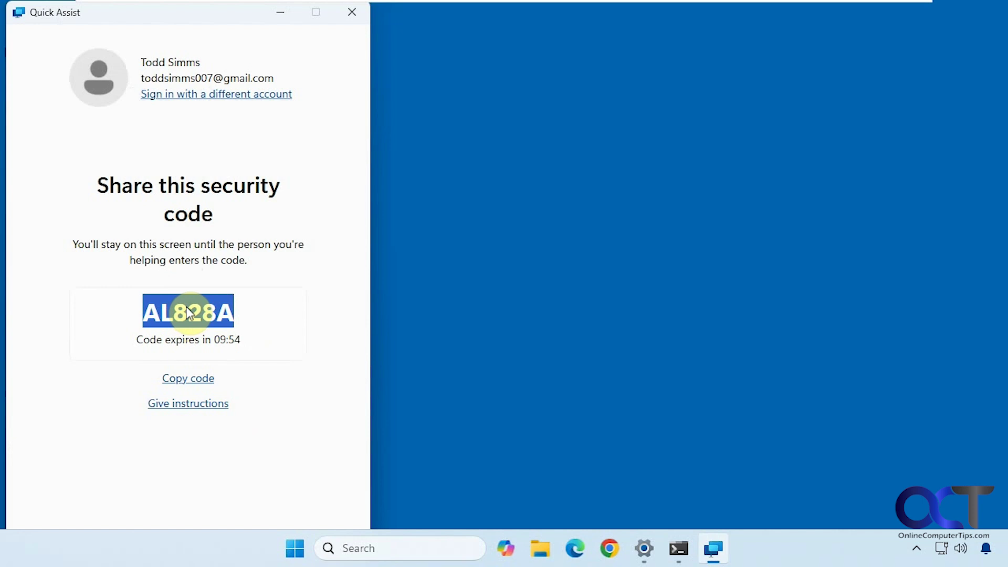
left_click(200, 378)
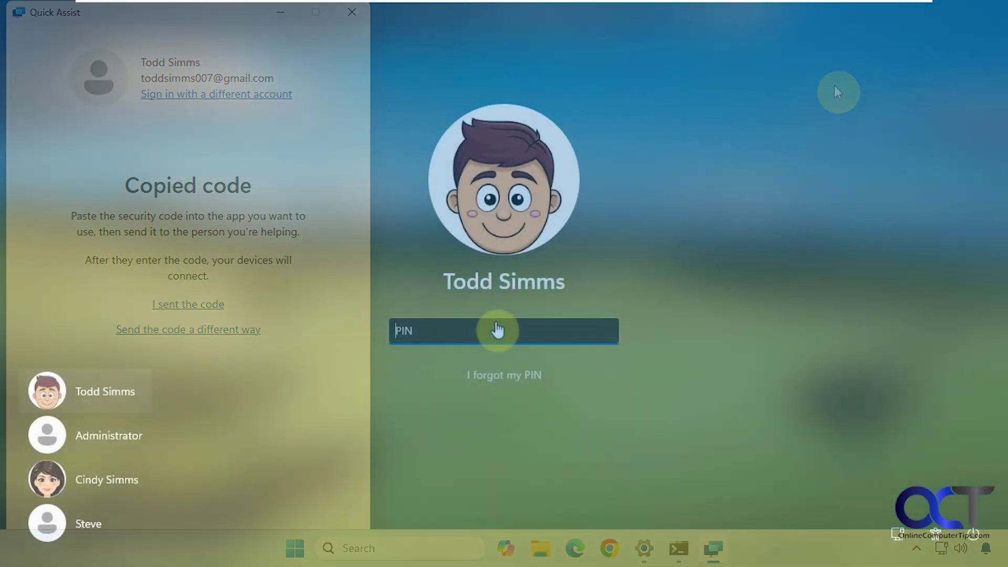
Step: Enter the PIN, close Command Prompt, and launch Quick Assist by searching 'quick ass'
type("1234")
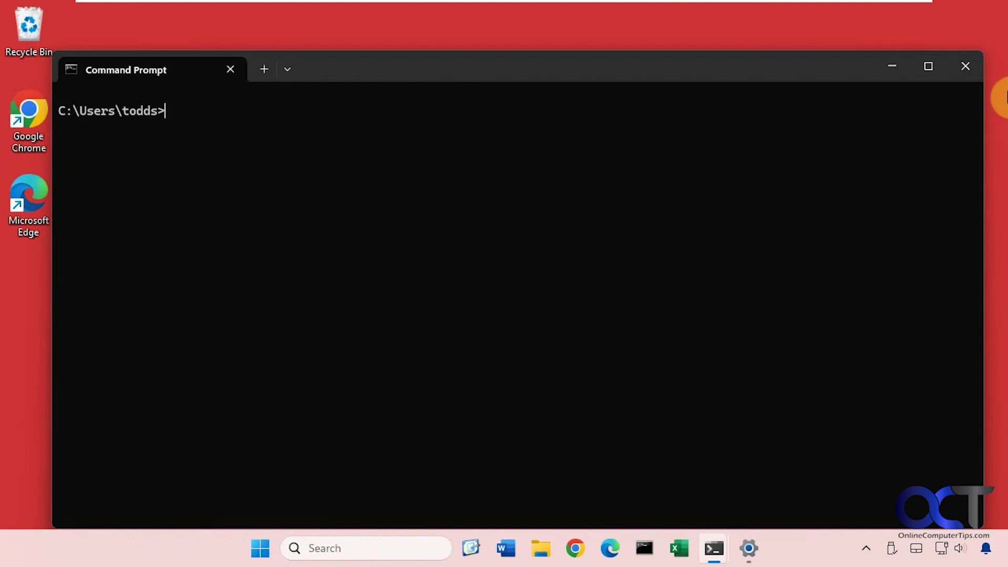
left_click(965, 67)
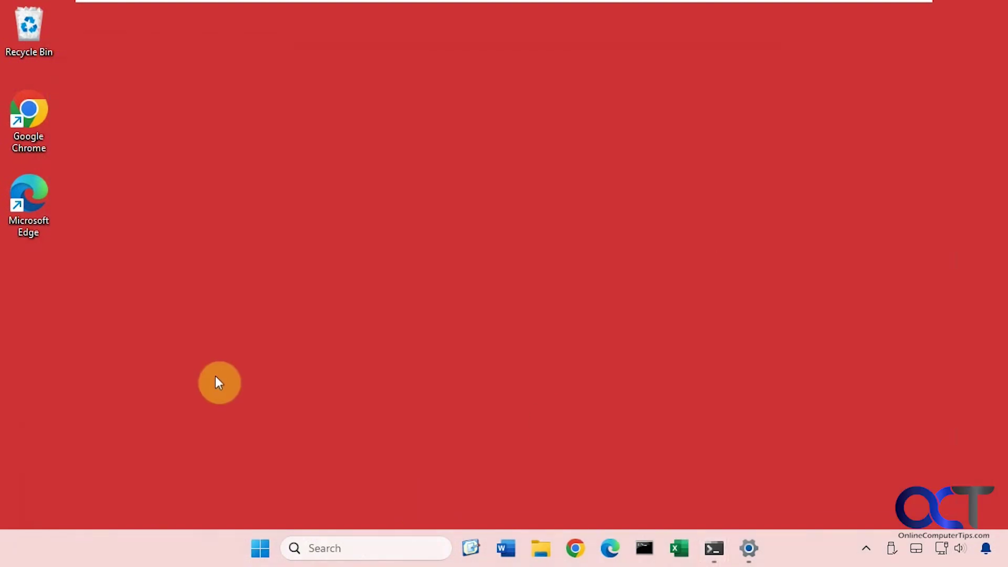
left_click(348, 549)
type("qu")
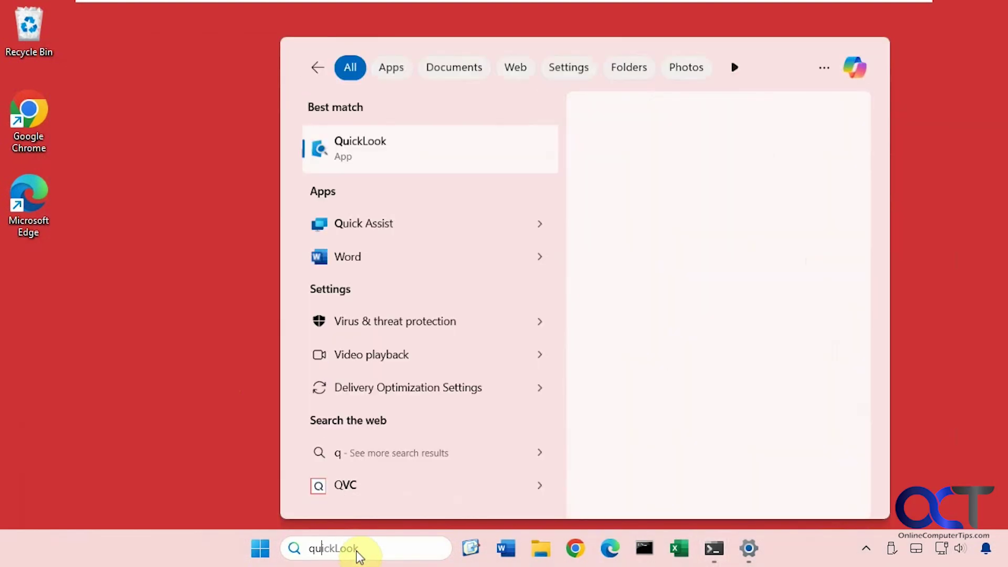
type("ick ass")
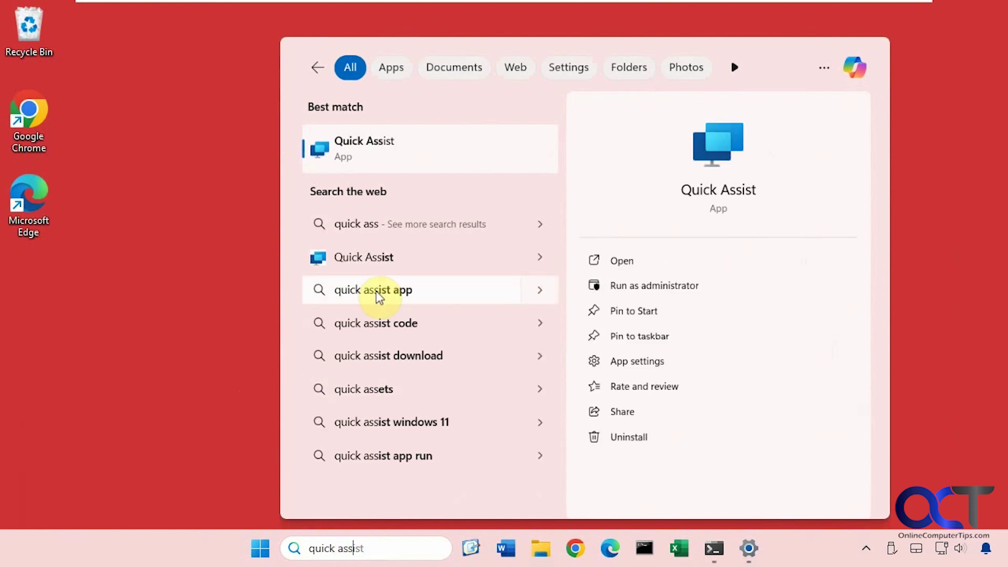
left_click(395, 154)
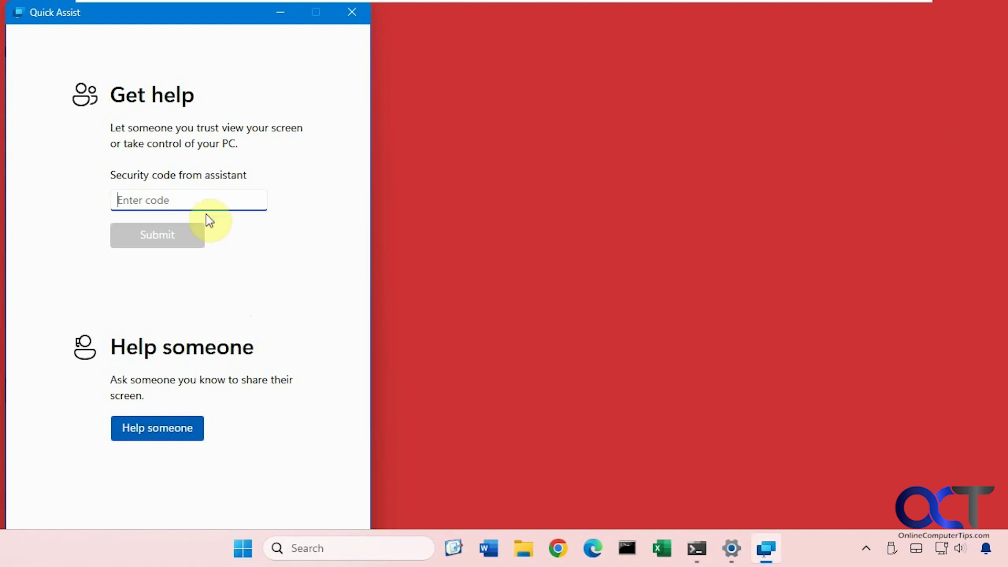
Step: Enter the helper's security code in the Get help box and submit it
type("AL828A")
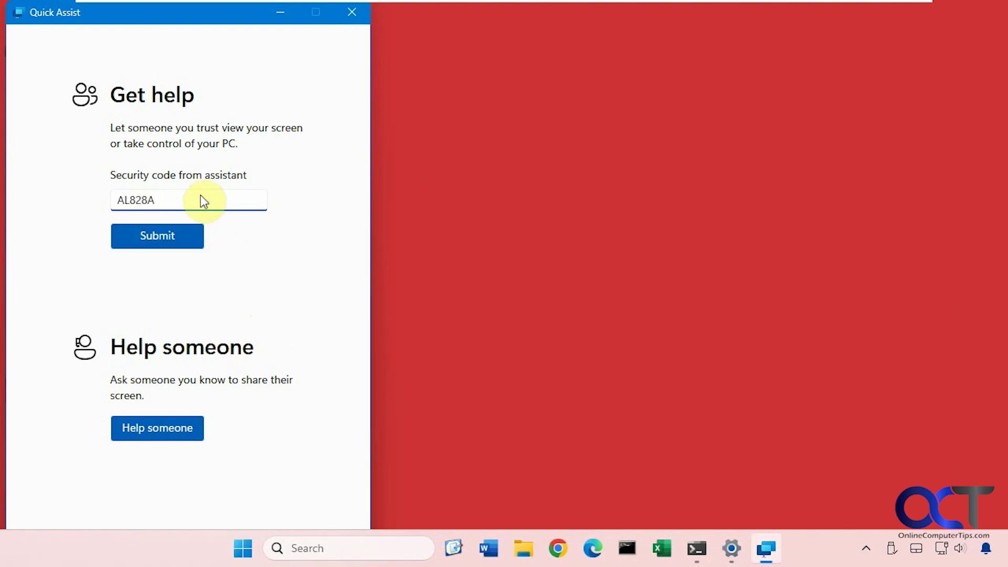
left_click(175, 237)
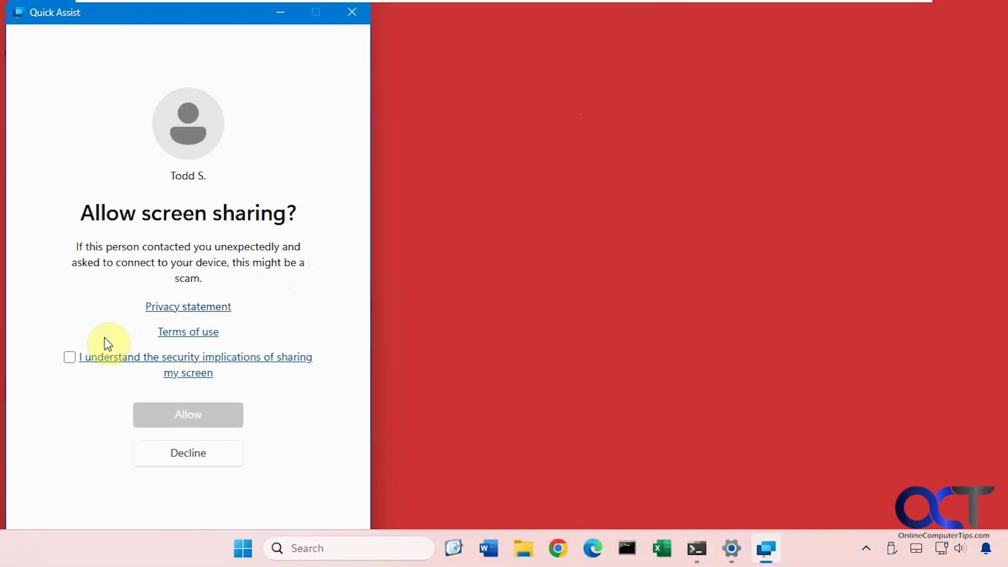
Step: Tick the security-implications acknowledgement and allow sharing this screen with the helper
left_click(71, 357)
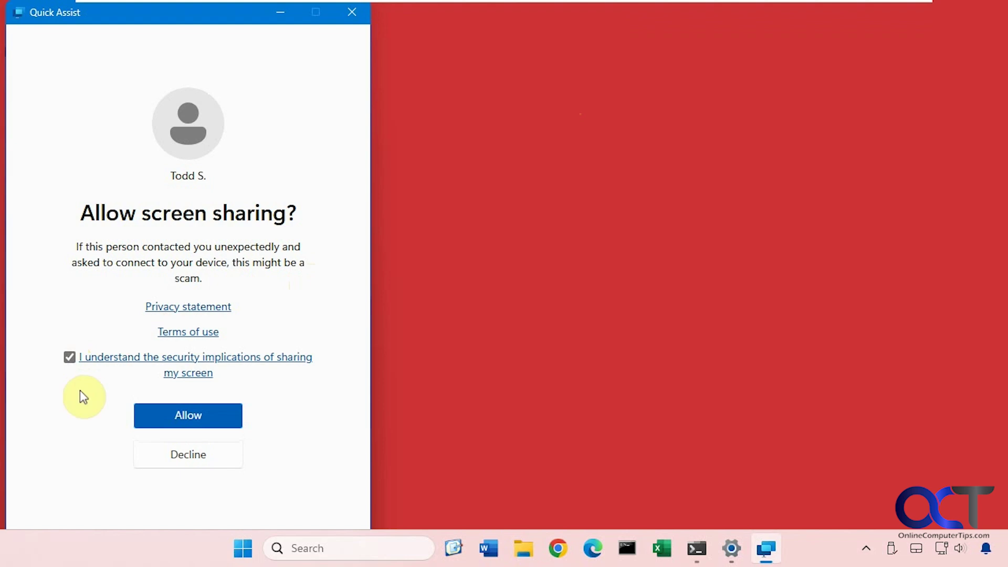
left_click(176, 414)
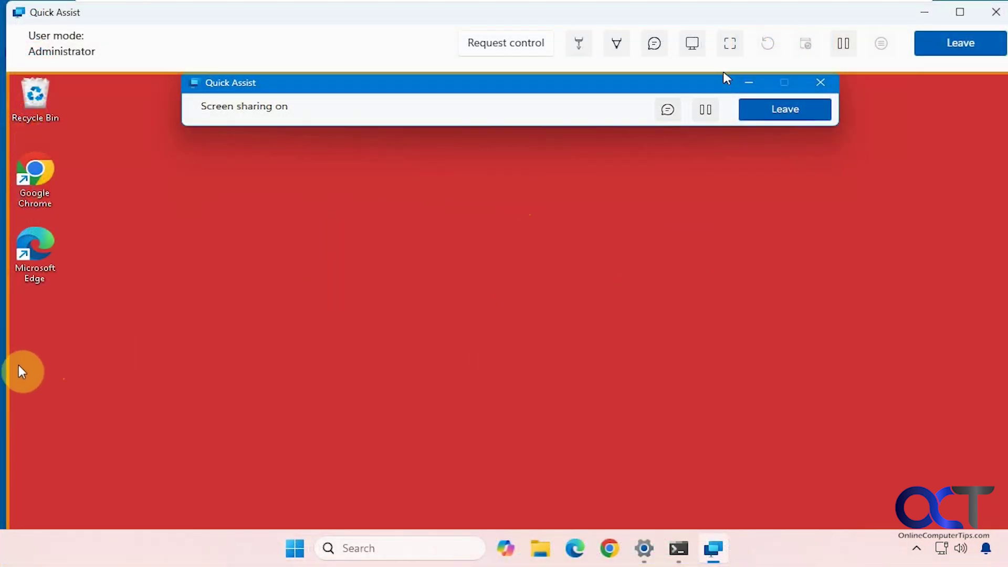
Step: Narrow the helper's Quick Assist window from its left edge and request control
left_click_drag(18, 367, 117, 373)
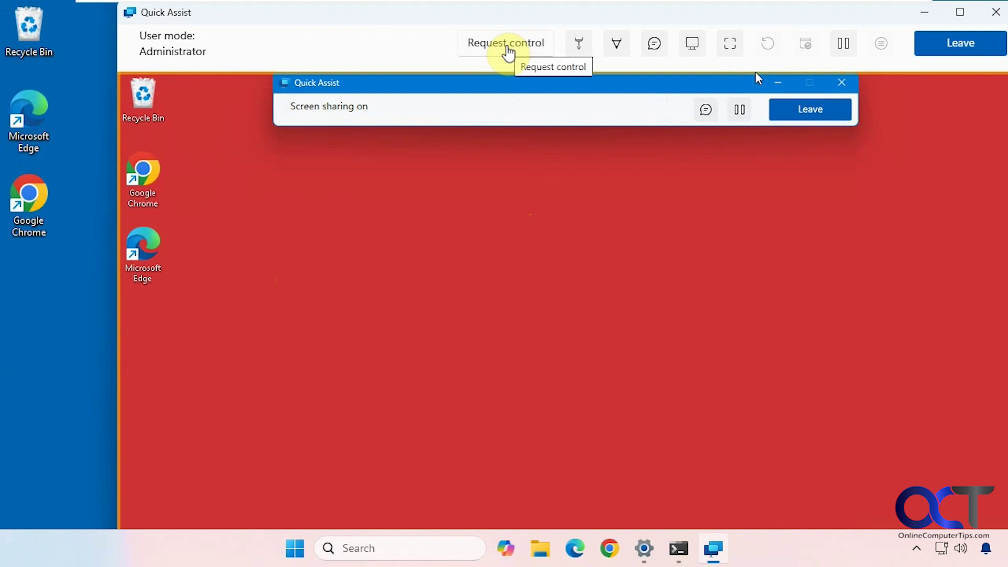
left_click(507, 47)
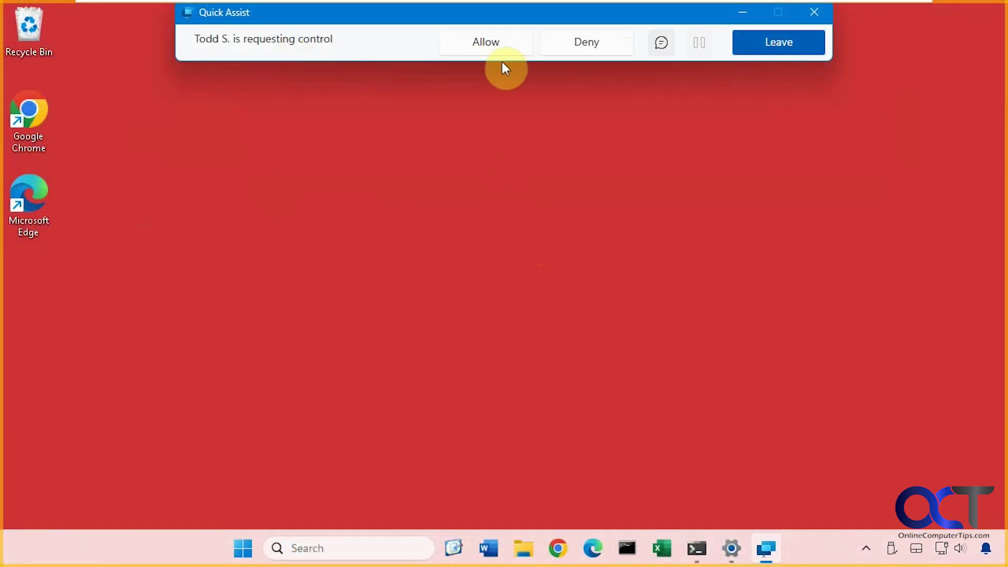
Step: Allow the helper's control request on the Pro PC's Quick Assist bar
left_click(491, 49)
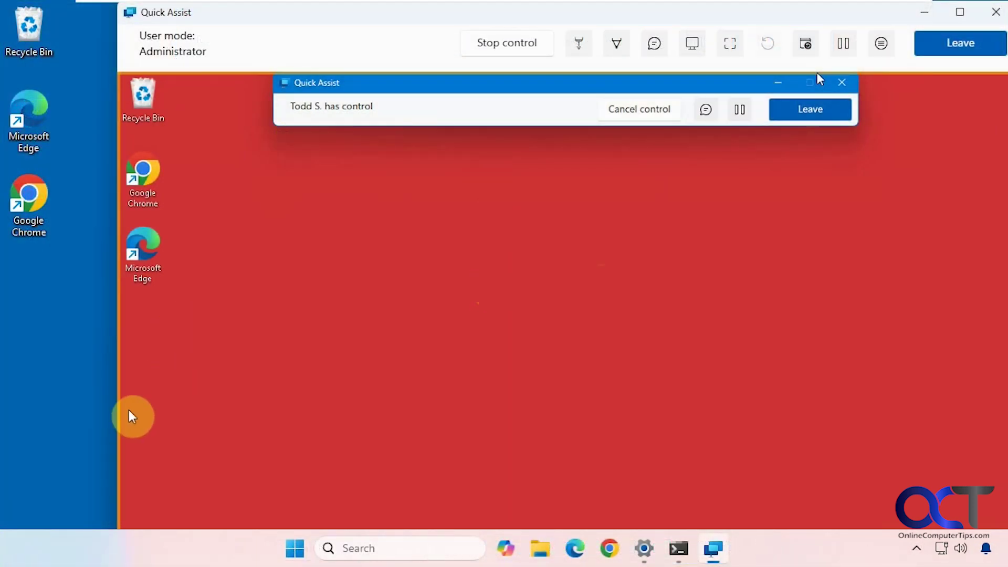
Step: Reposition the helper's Quick Assist window and narrow it from the right edge
left_click_drag(118, 10, 209, 180)
left_click_drag(334, 200, 263, 74)
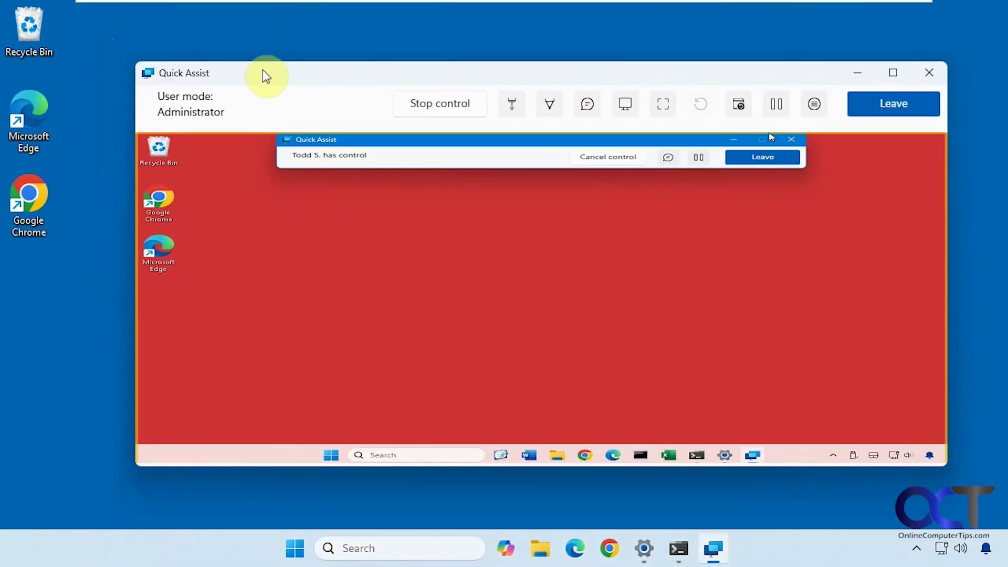
left_click_drag(948, 321, 852, 322)
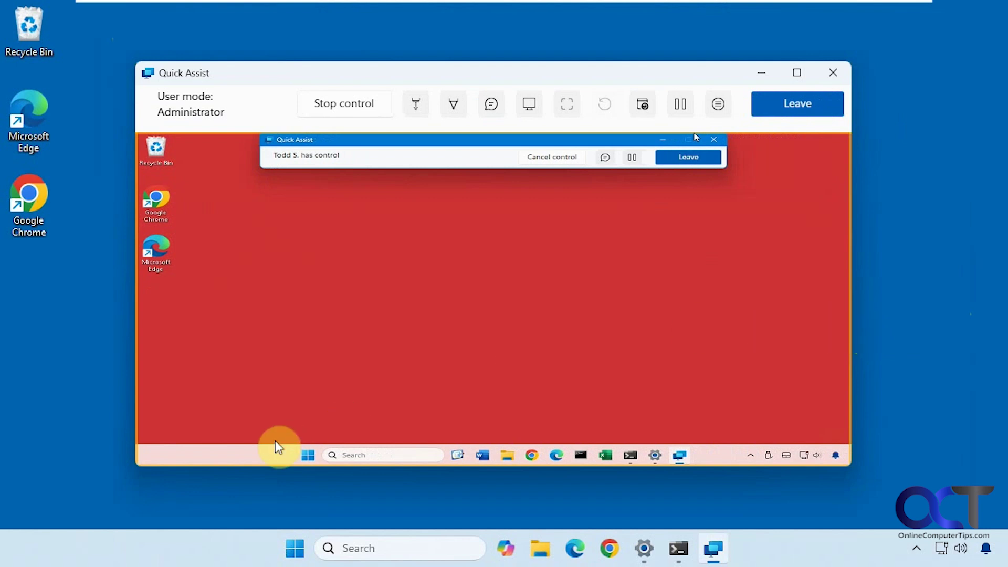
Step: Open and close the remote PC's Start menu, then File Explorer
left_click(309, 453)
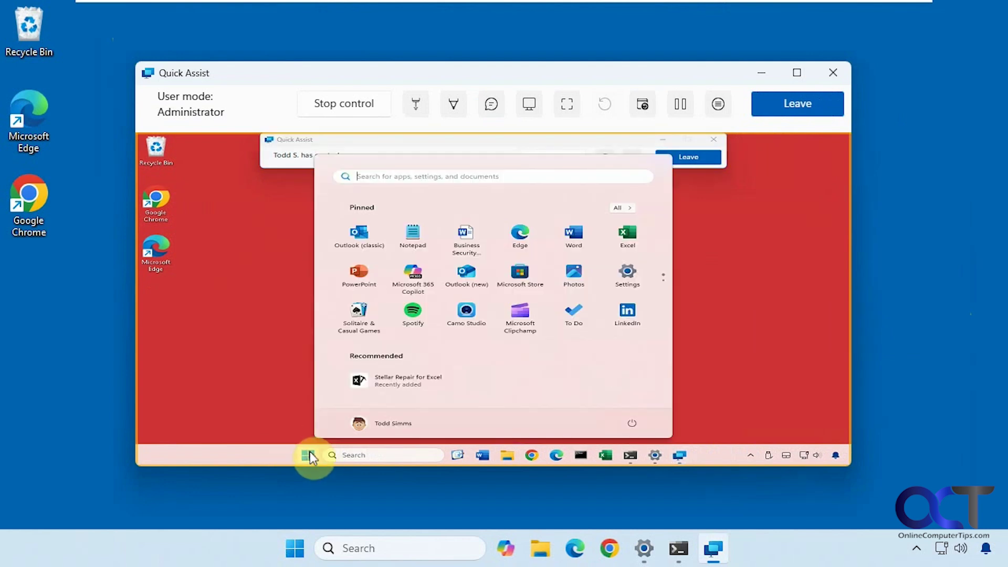
left_click(272, 341)
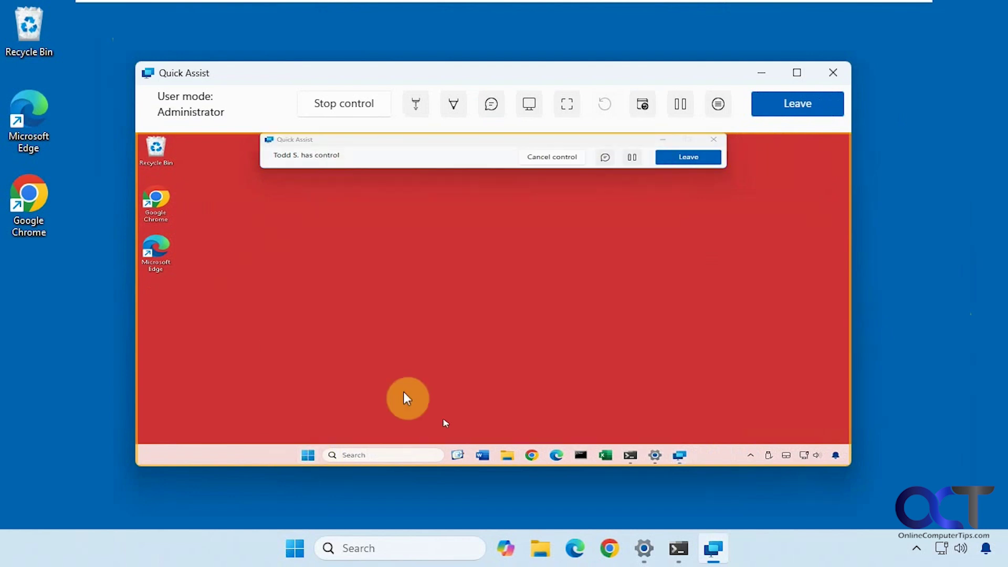
left_click(507, 455)
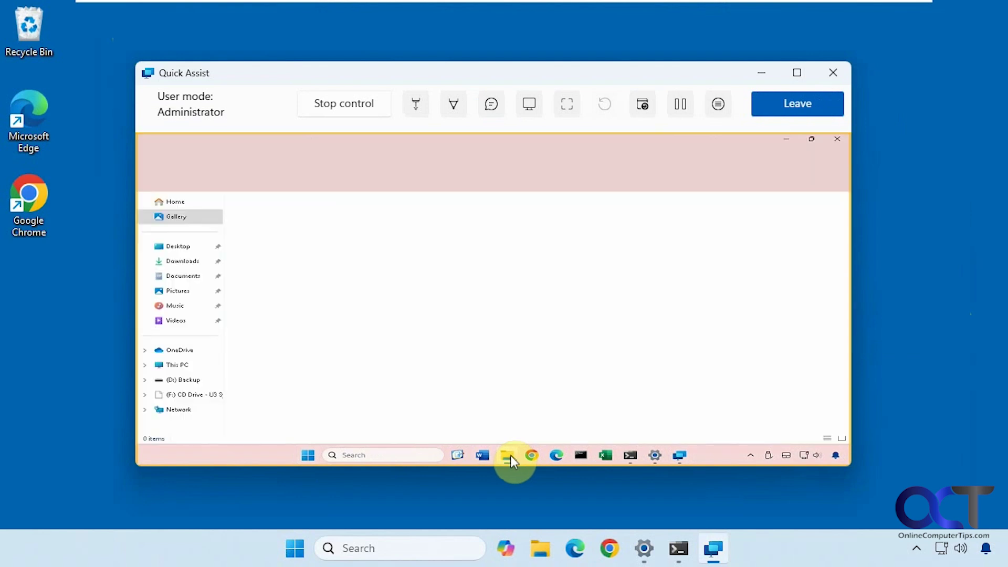
left_click(837, 139)
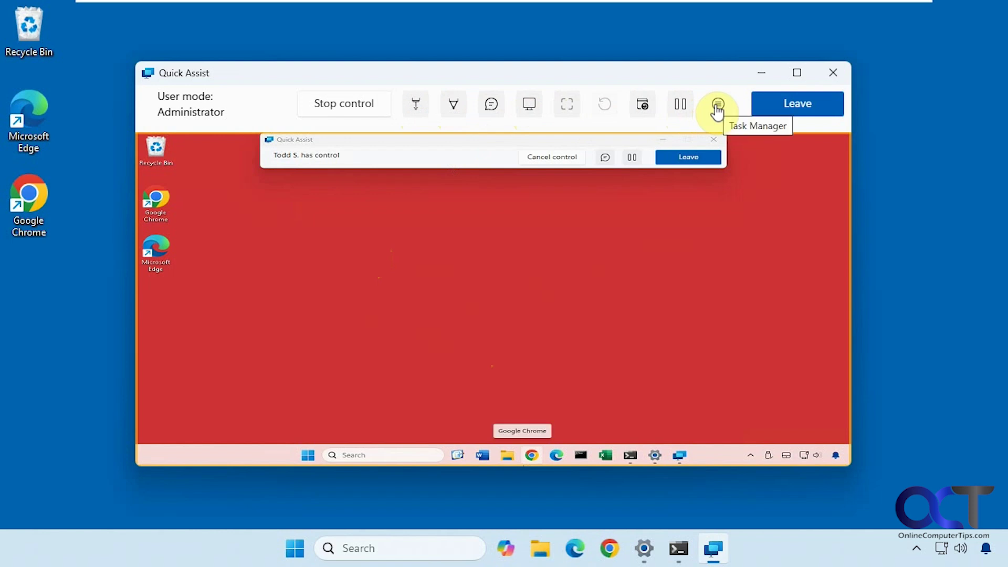
left_click(718, 105)
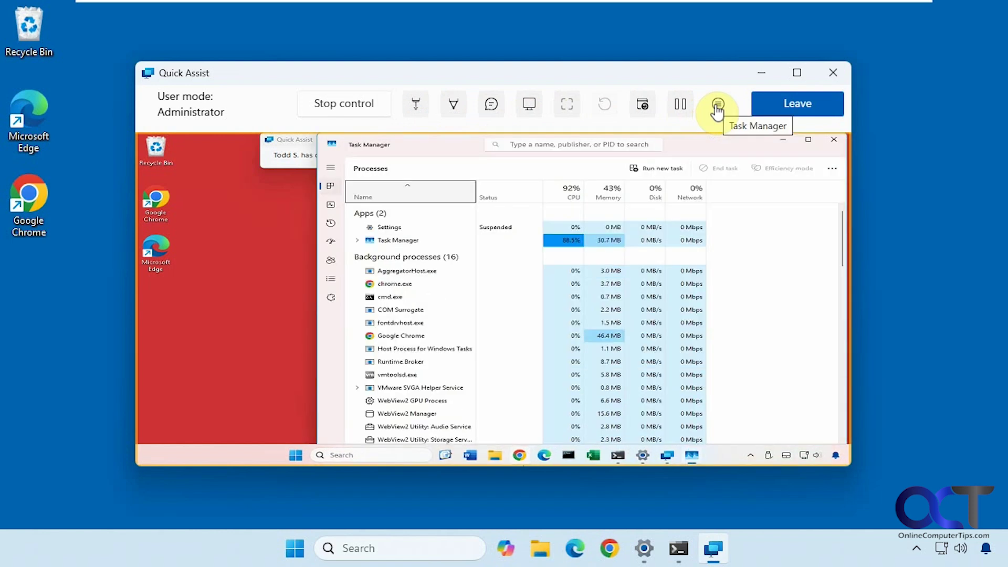
left_click(833, 140)
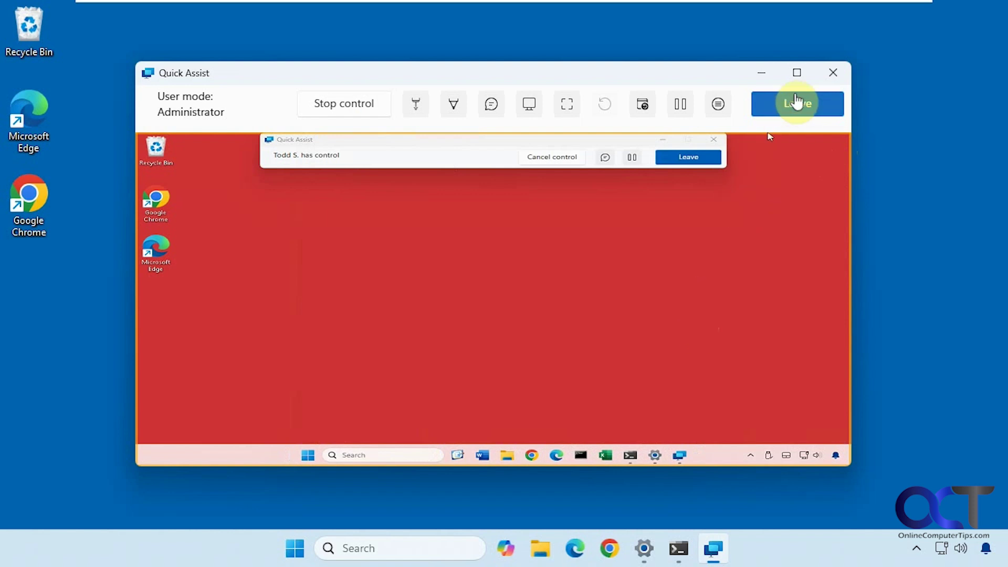
Step: Leave the Quick Assist session and close the Quick Assist window
left_click(796, 103)
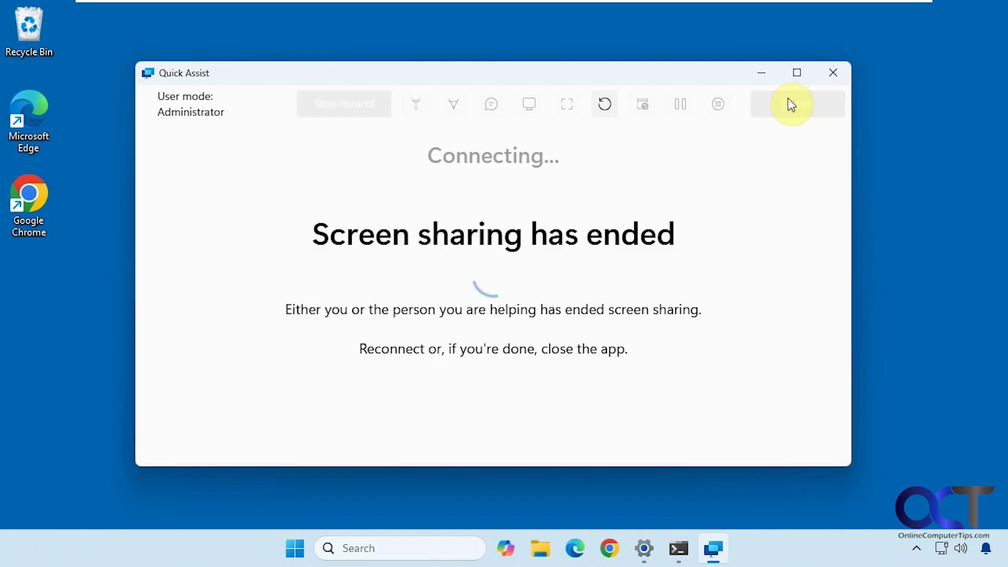
left_click(832, 73)
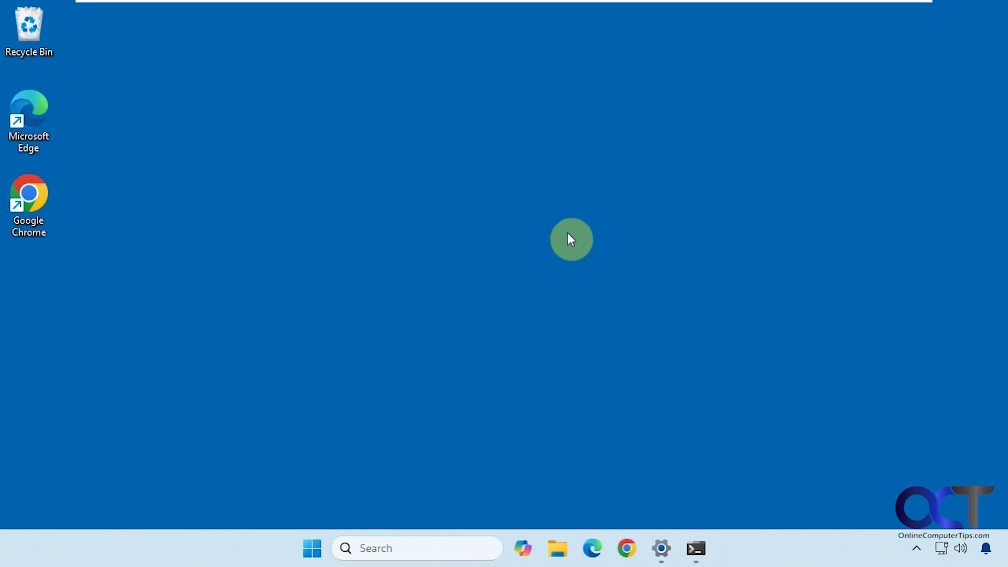